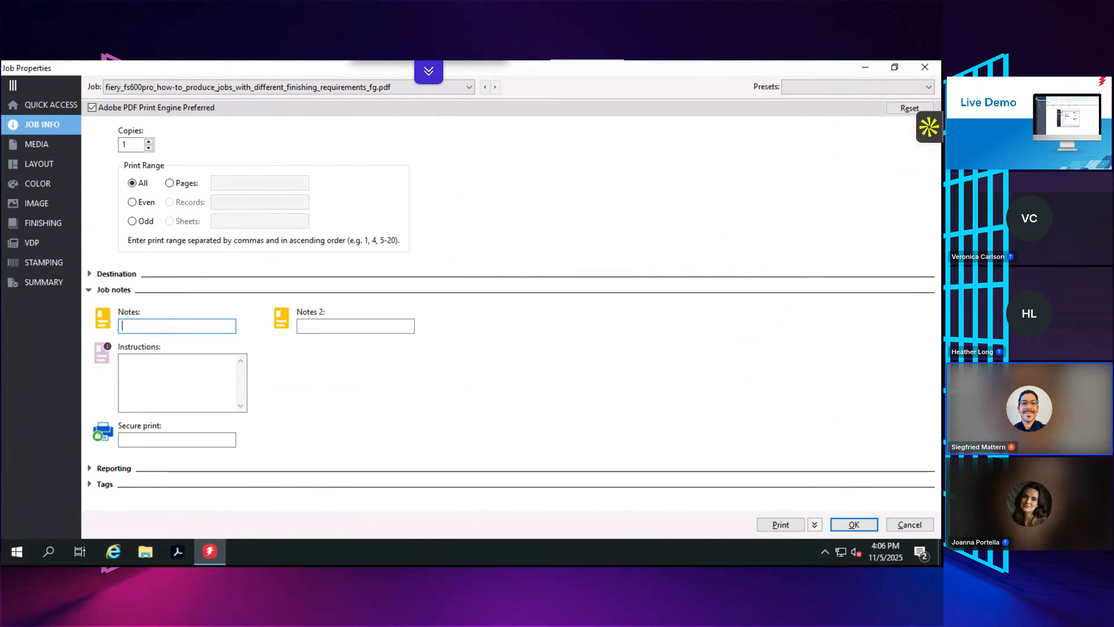
- Set the job's paper catalog entry to Hammermil_Uncoated_70lb in the media settings
left_click(43, 144)
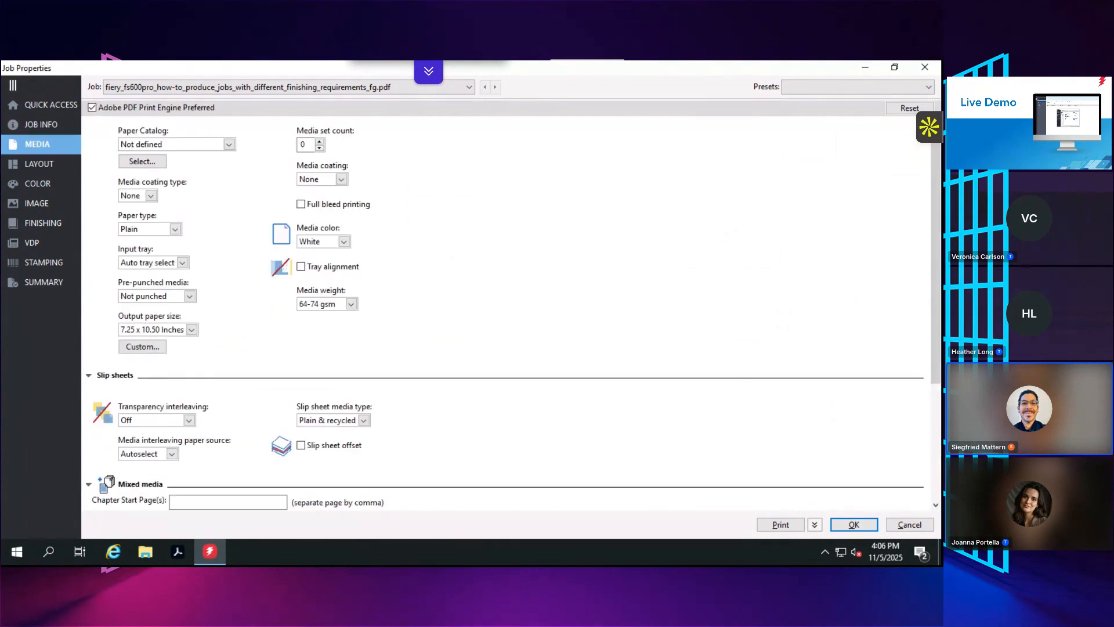
left_click(229, 145)
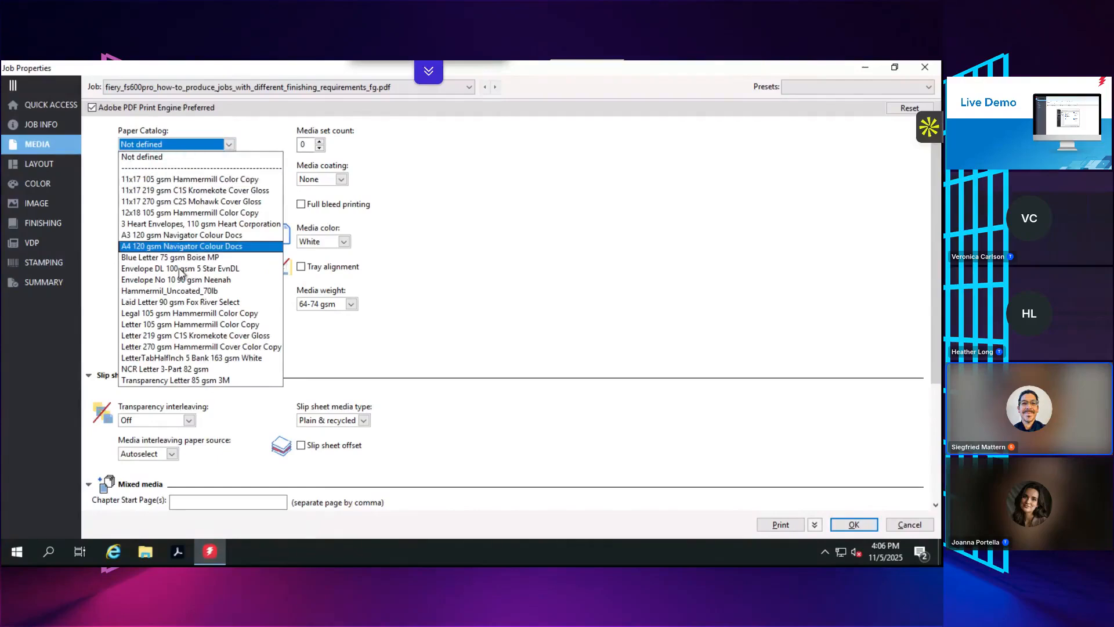
left_click(195, 291)
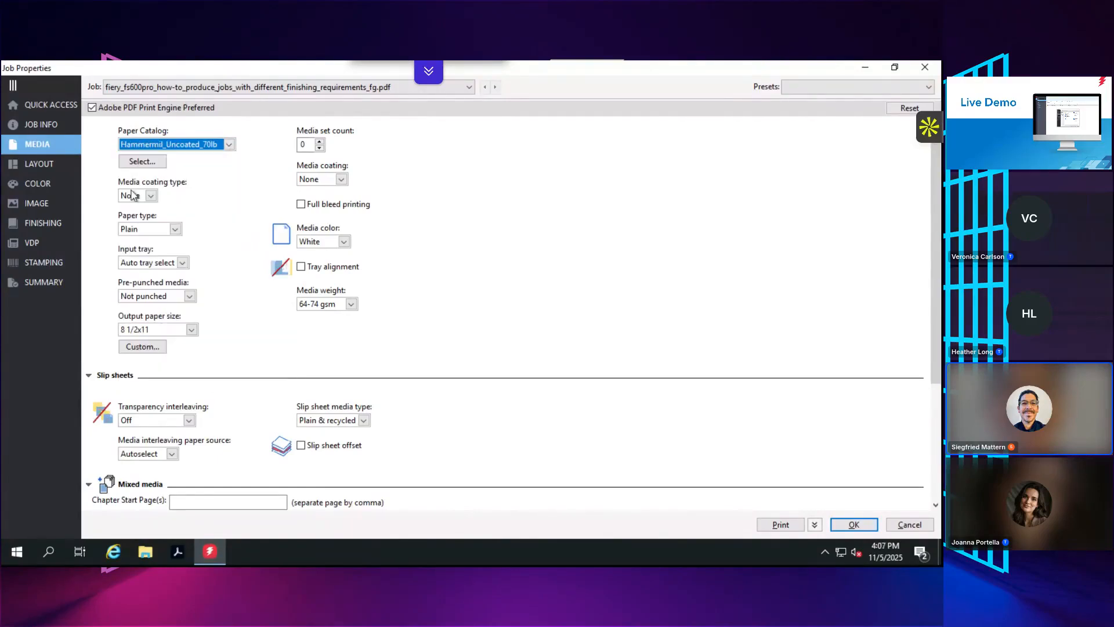
- Set duplex printing to Top-top in the job's layout settings
left_click(41, 166)
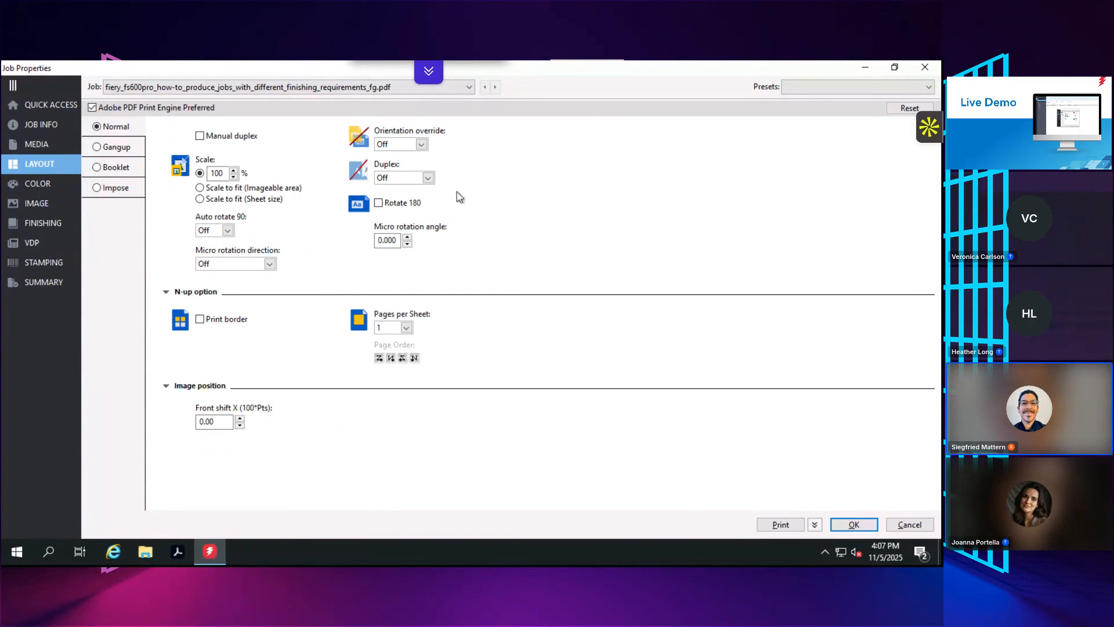
left_click(427, 178)
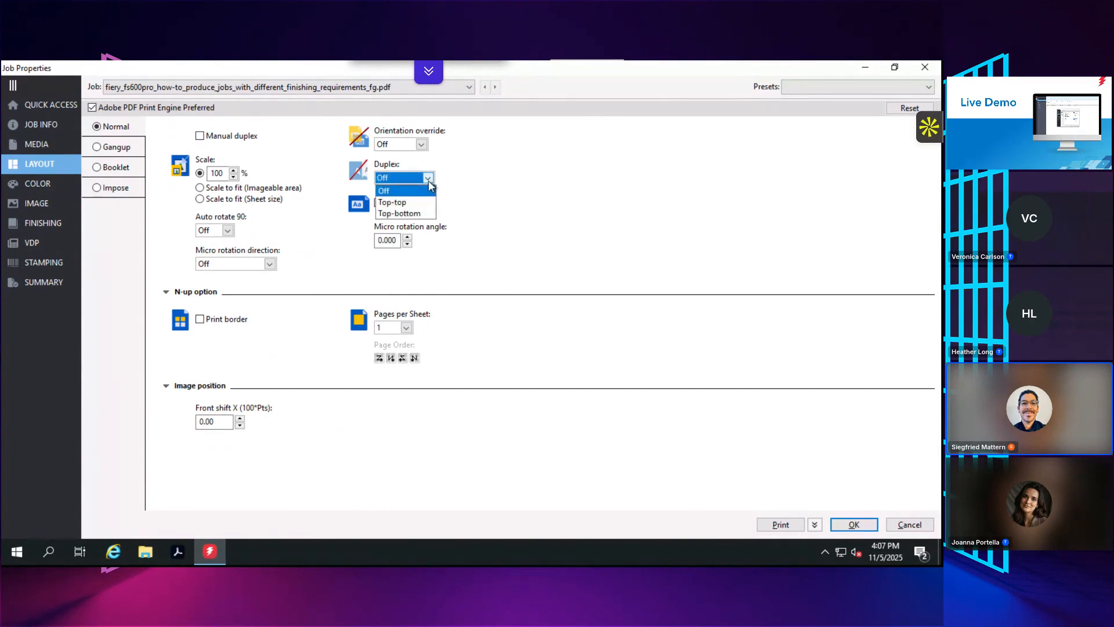
left_click(415, 203)
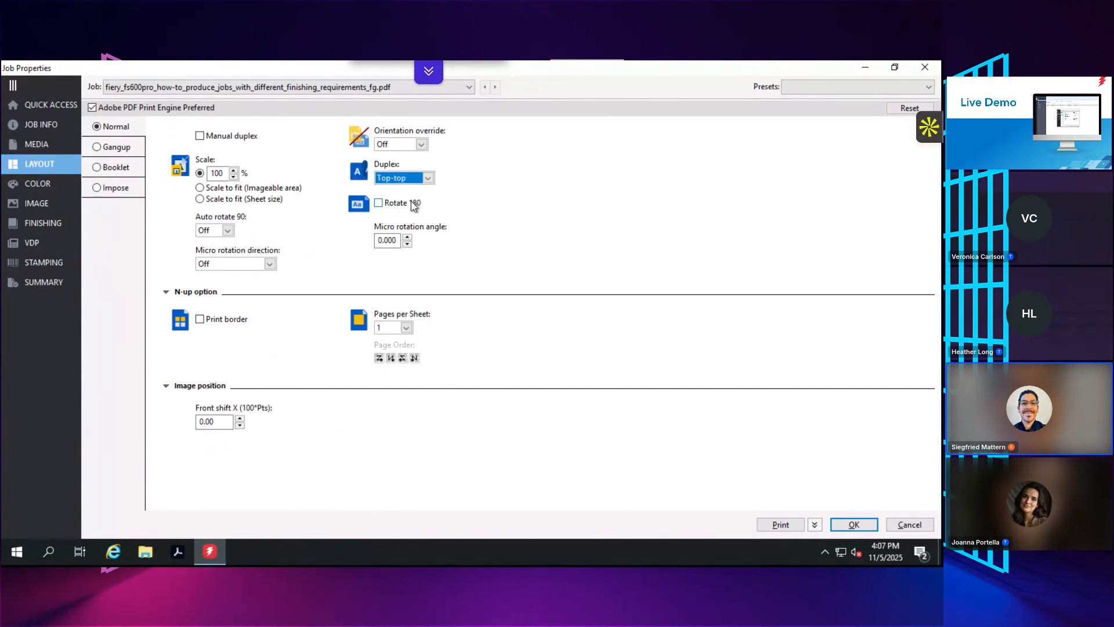
- Review the color settings, set text/graphics quality to Best and enable image smoothing
left_click(30, 186)
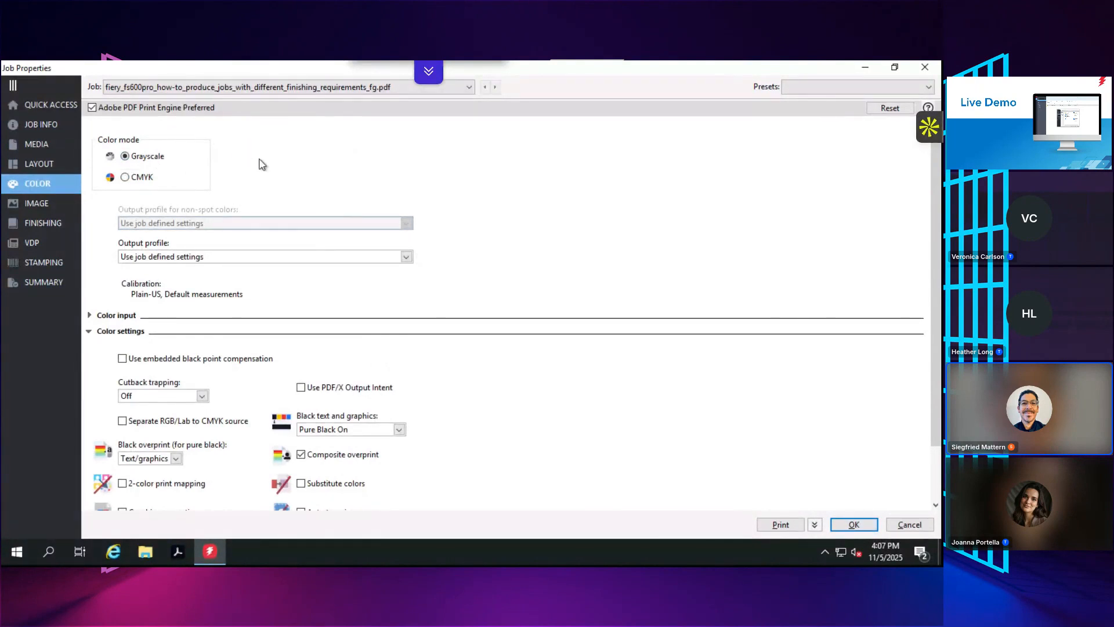
left_click(40, 203)
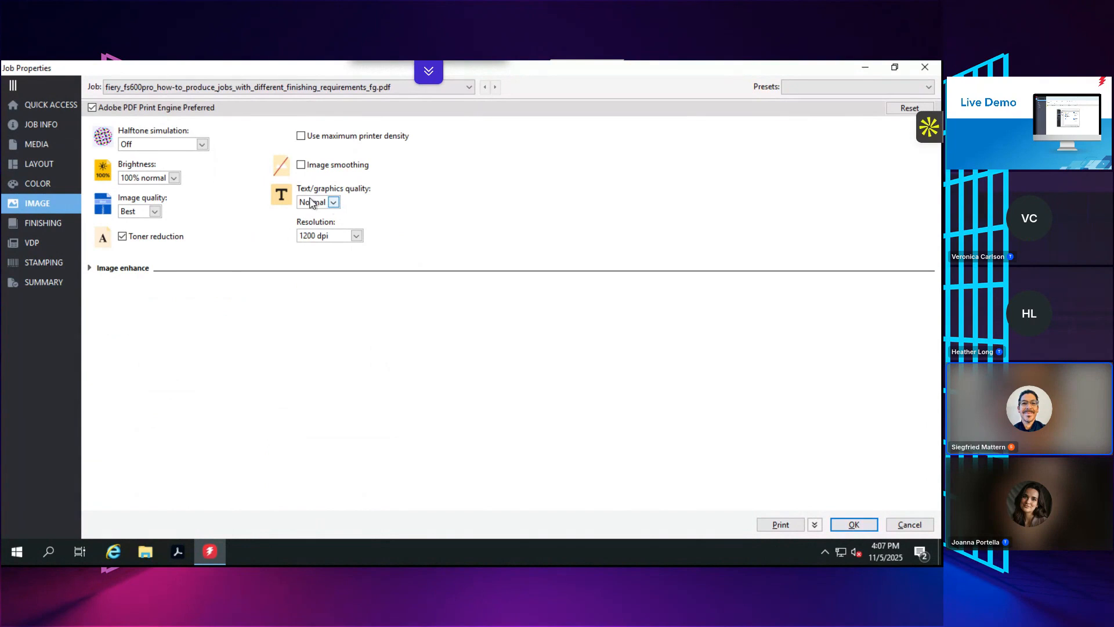
left_click(336, 203)
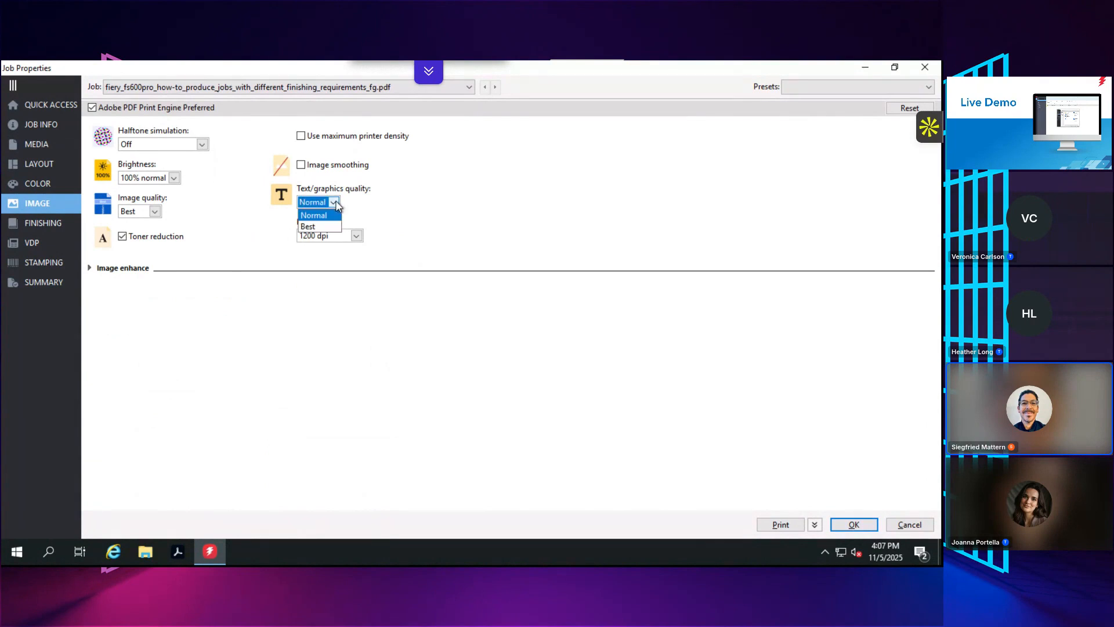
left_click(316, 223)
left_click(301, 165)
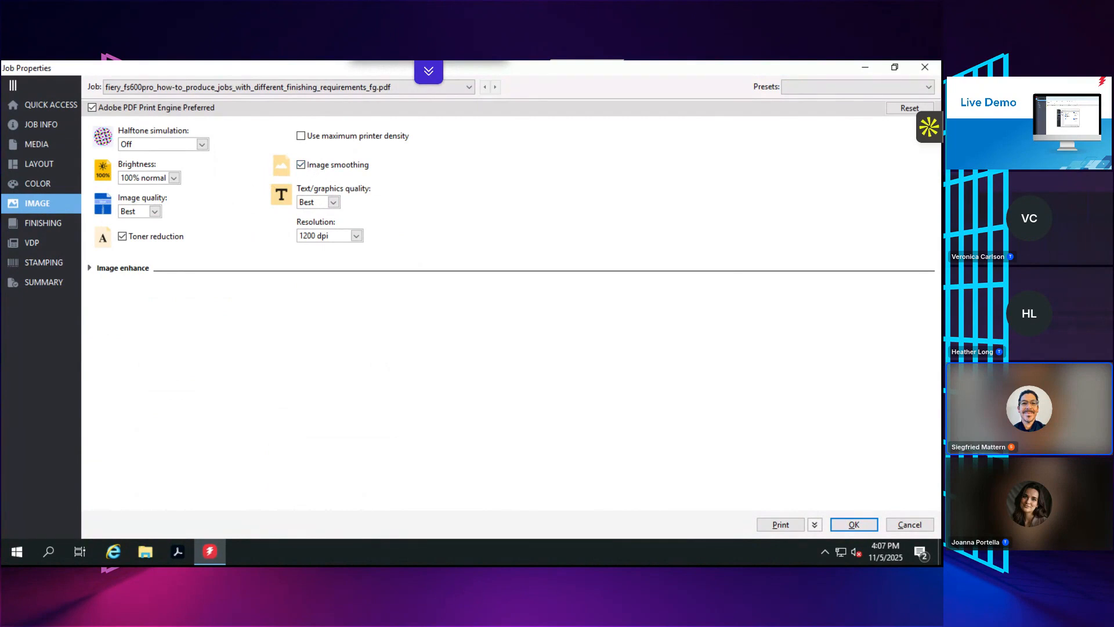
- Set the job's stapling to Left top single in the finishing settings
left_click(37, 224)
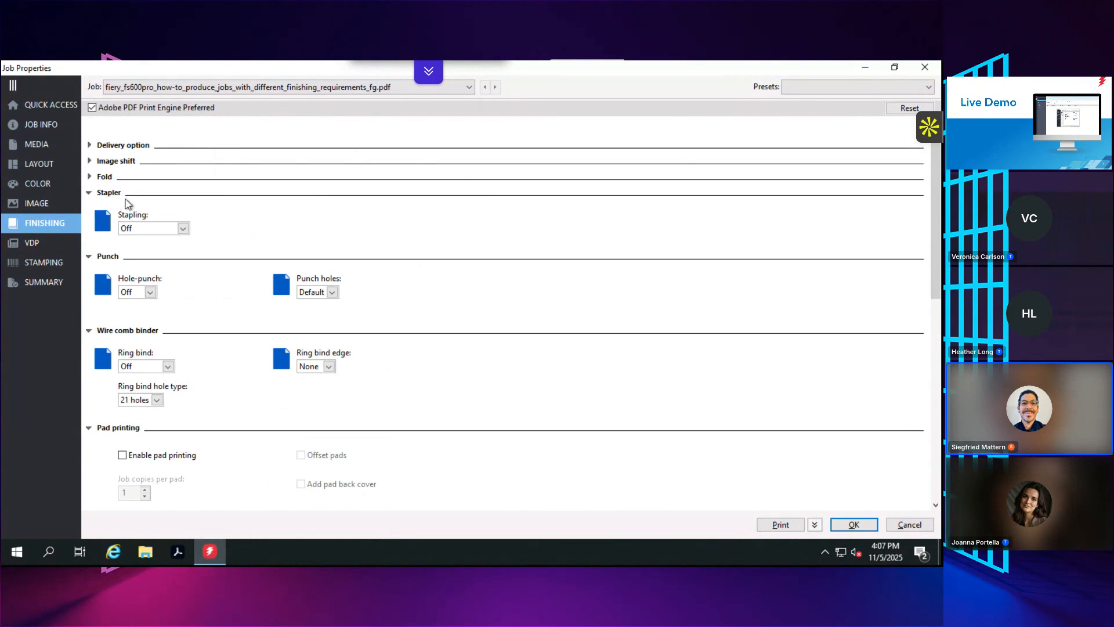
left_click(184, 229)
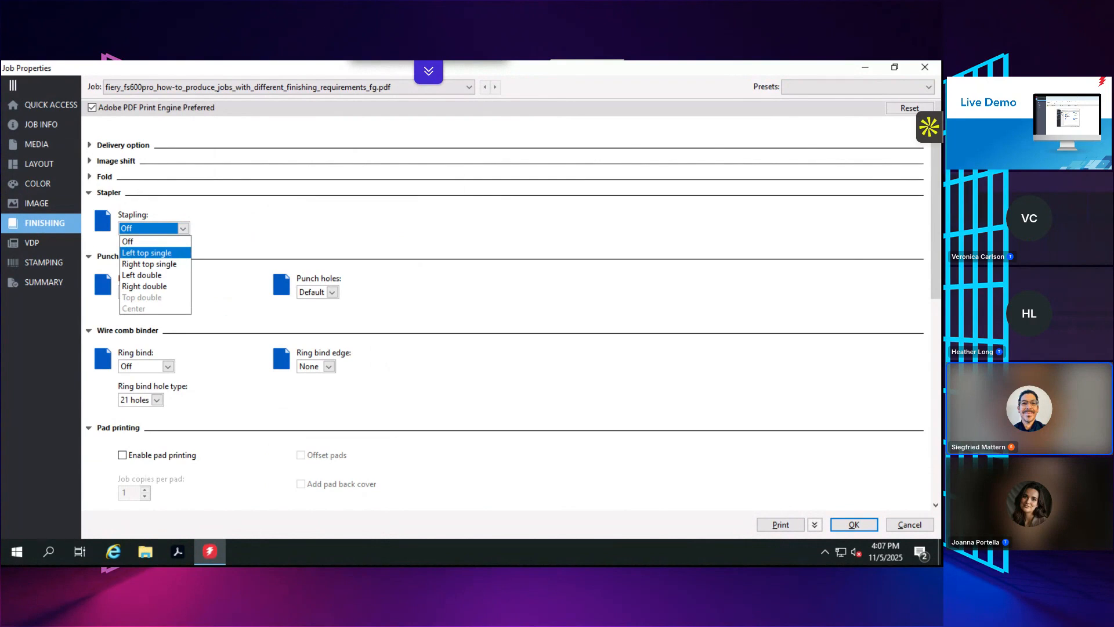
key("Return")
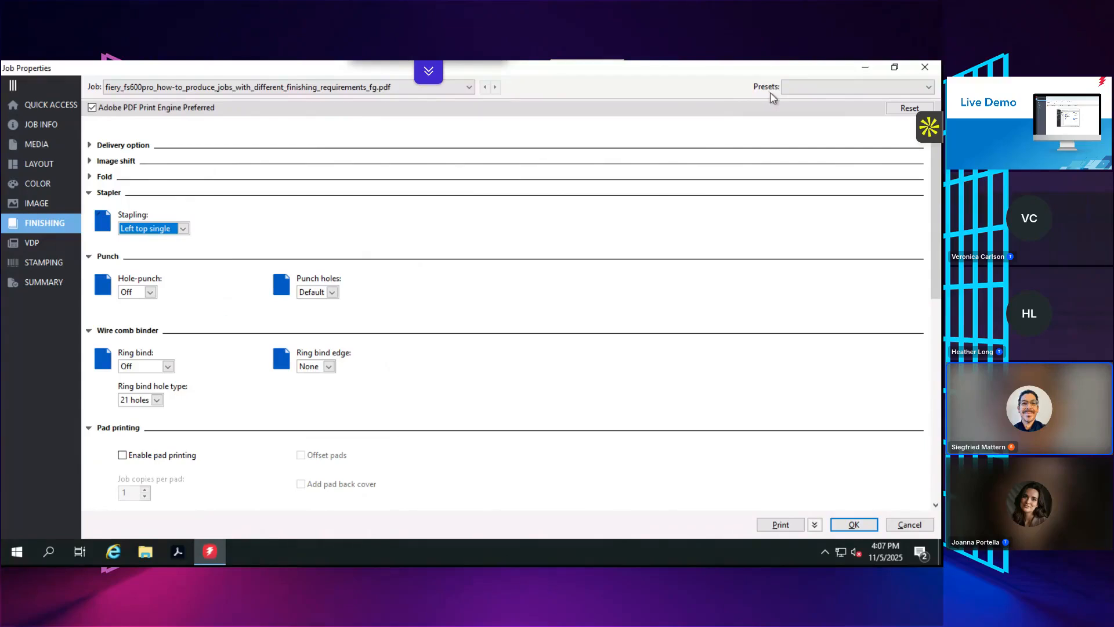
- Save the current job settings as a server preset named GraysScakeHQ and close the job properties
left_click(828, 91)
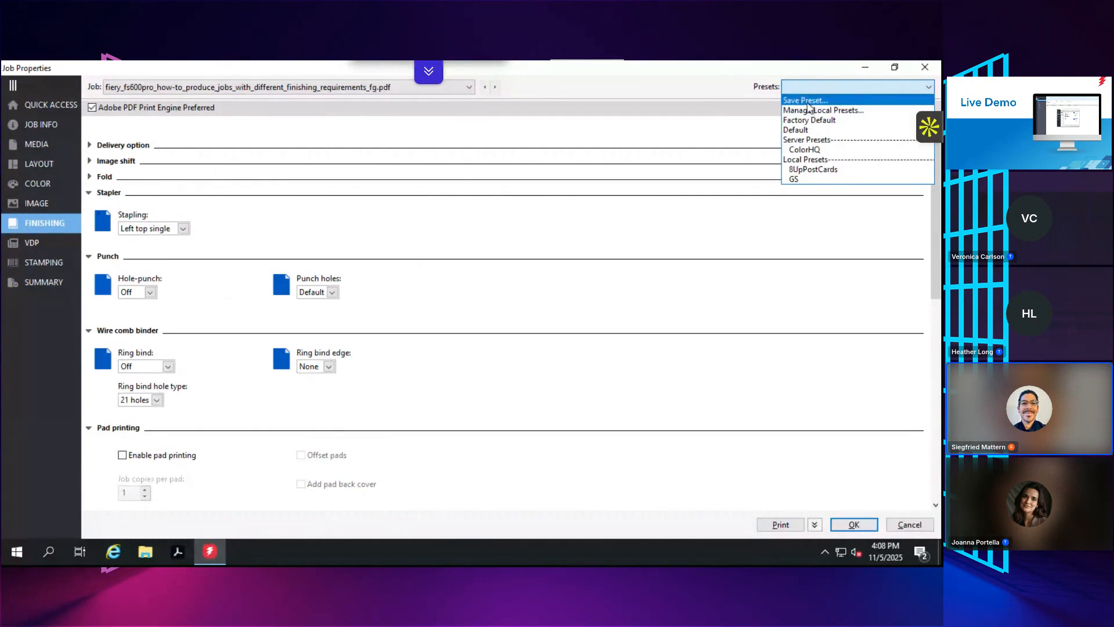
left_click(807, 101)
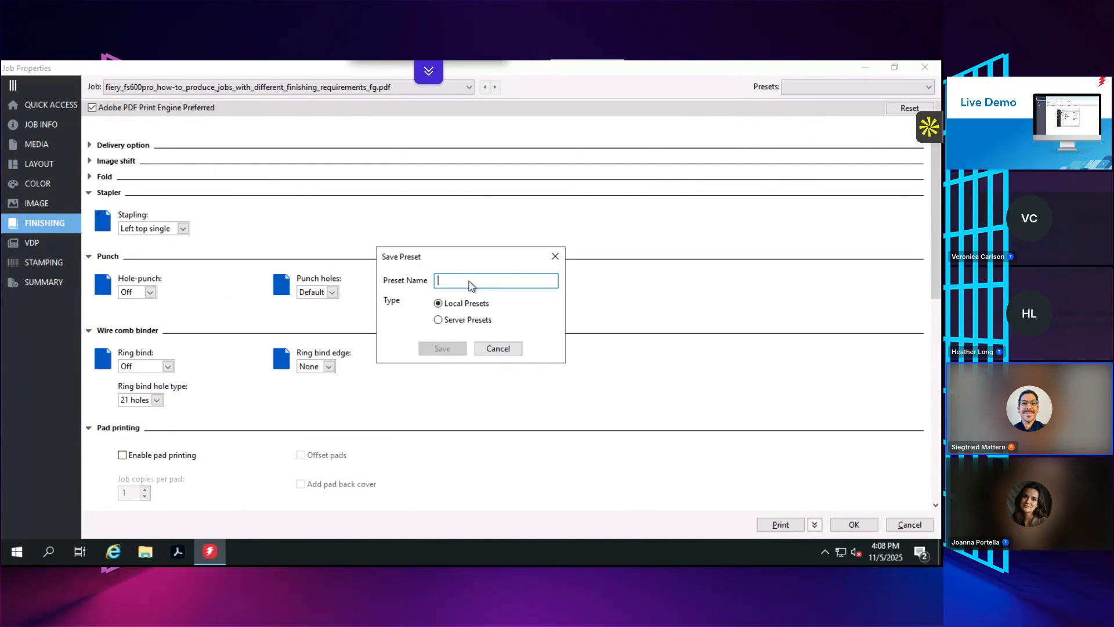
type("GraysS")
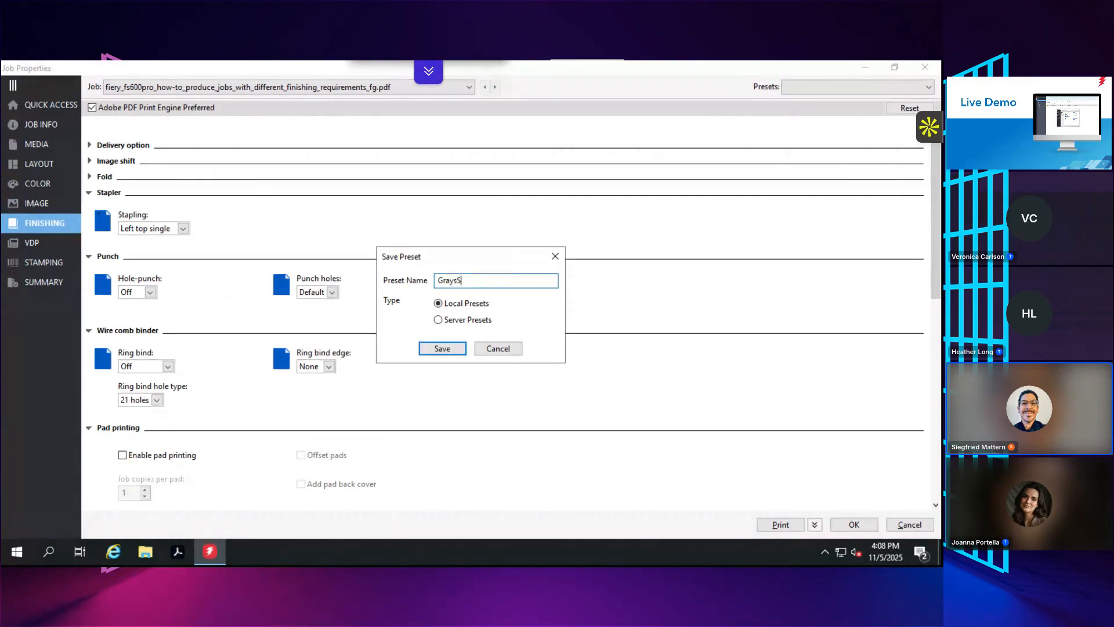
type("cakeHQ")
left_click(438, 320)
left_click(442, 349)
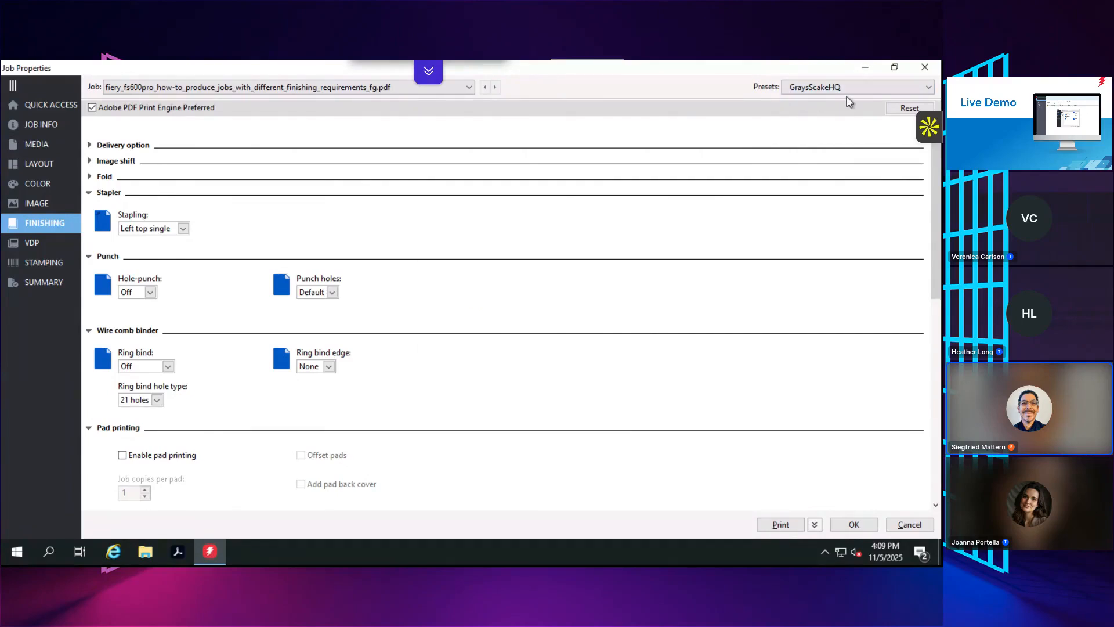
left_click(925, 68)
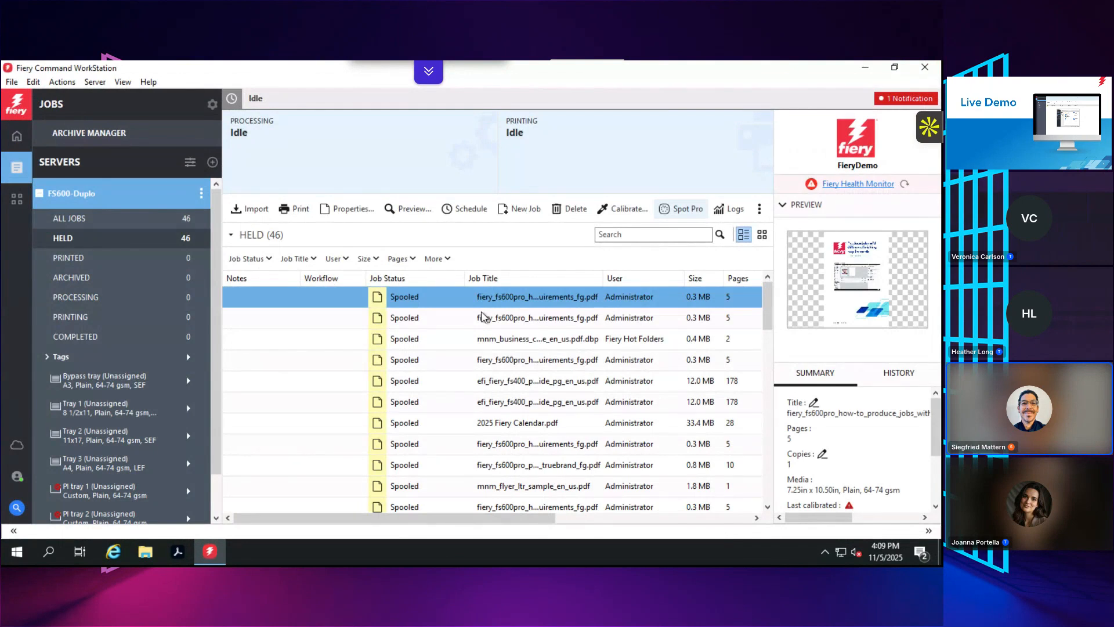
- Check which workflows can be applied to the second job in the held queue
left_click(422, 326)
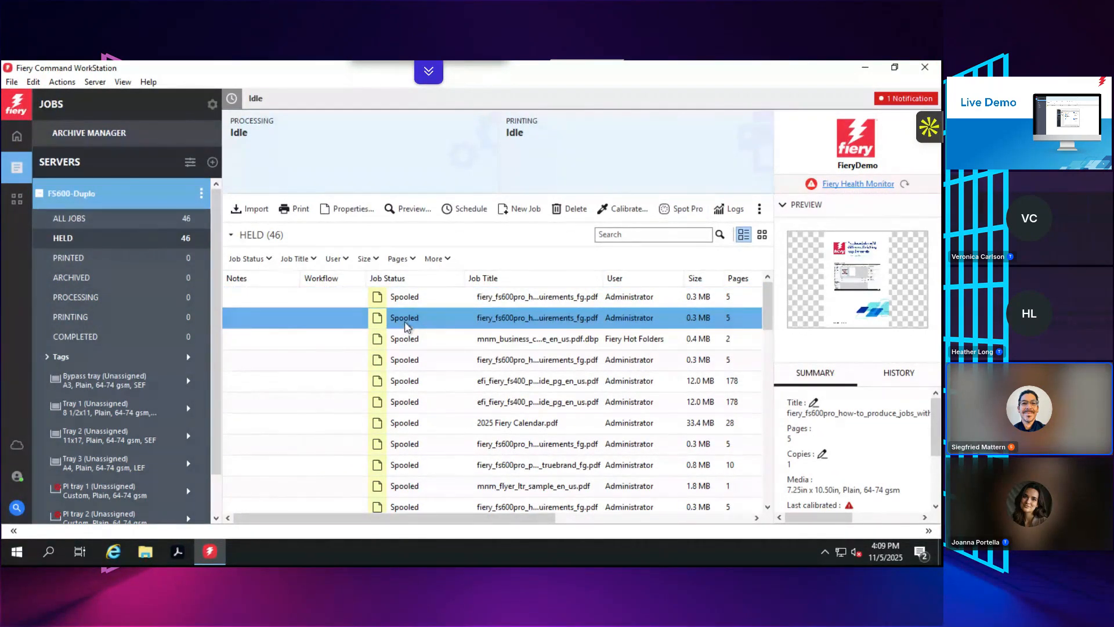
right_click(406, 326)
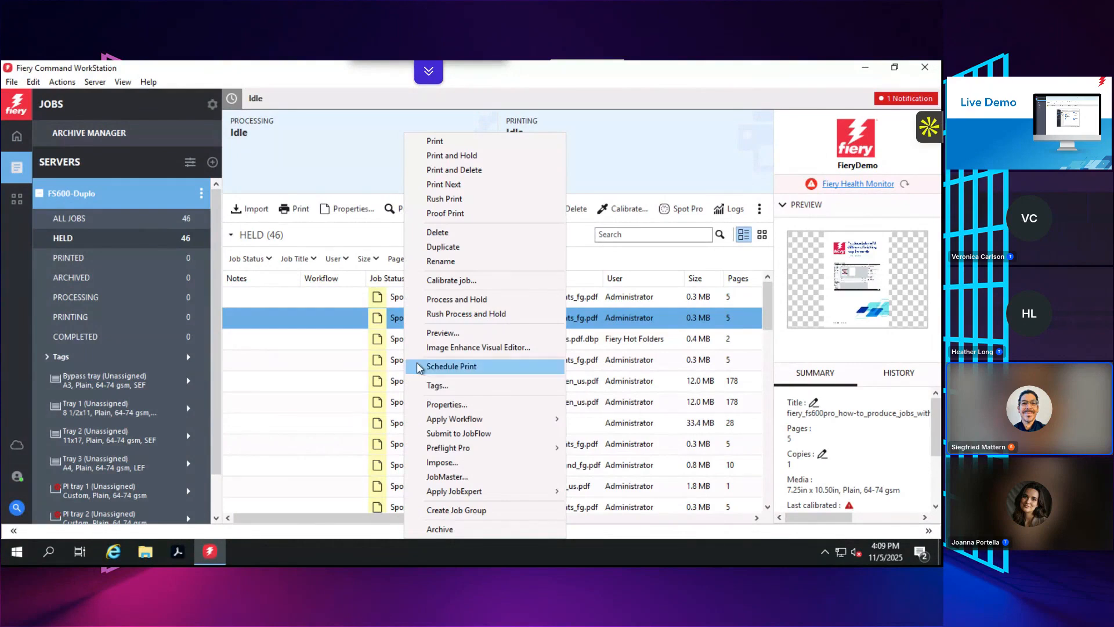
mouse_move(443, 421)
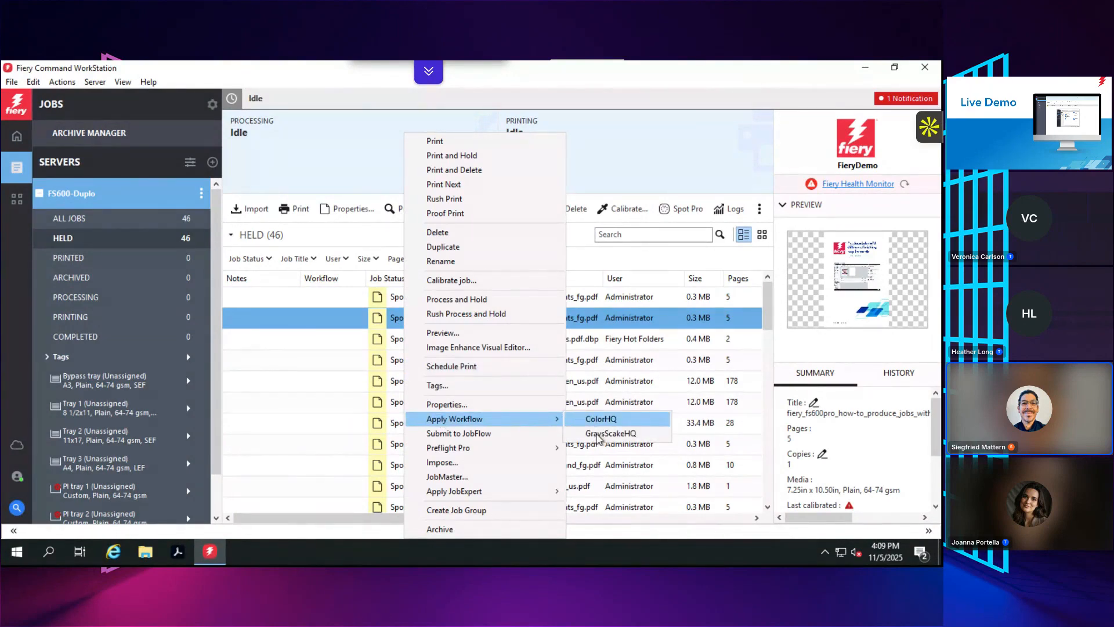
left_click(315, 314)
- Import Connect_Alumni_Newsletter_LTR into the held queue with the GraysScakeHQ server preset and review the new job's summary
left_click(247, 209)
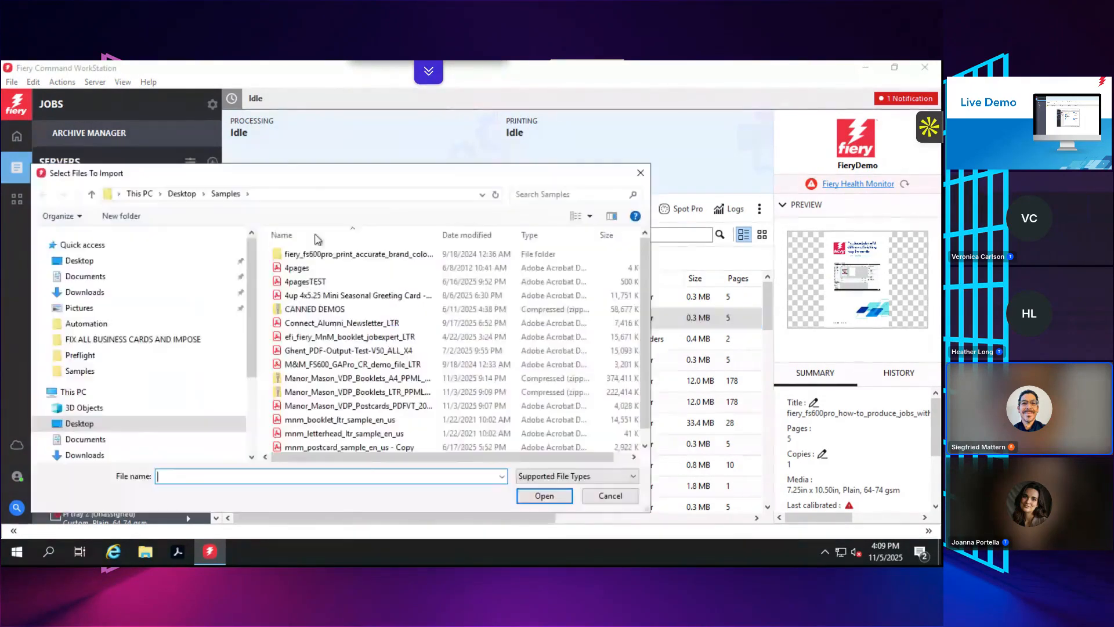
left_click(346, 324)
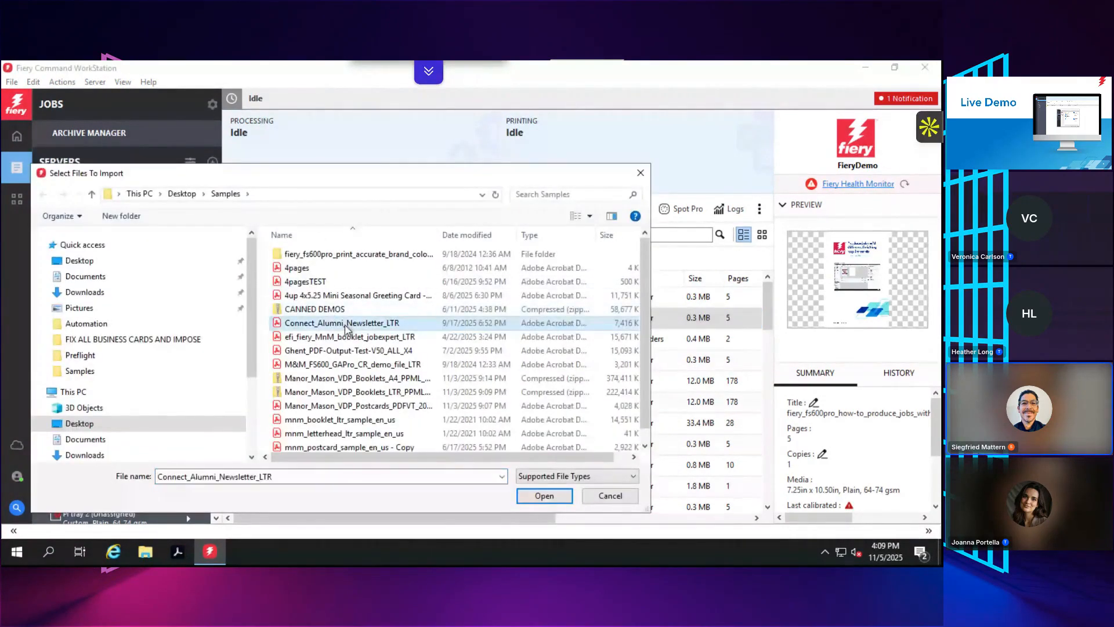
left_click(531, 496)
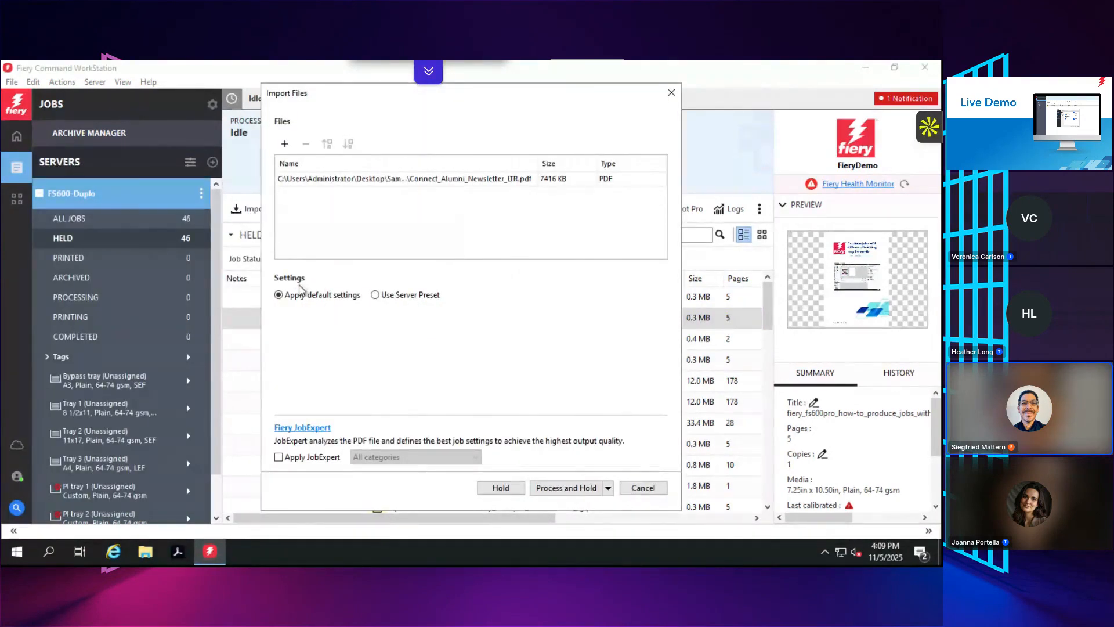
left_click(375, 296)
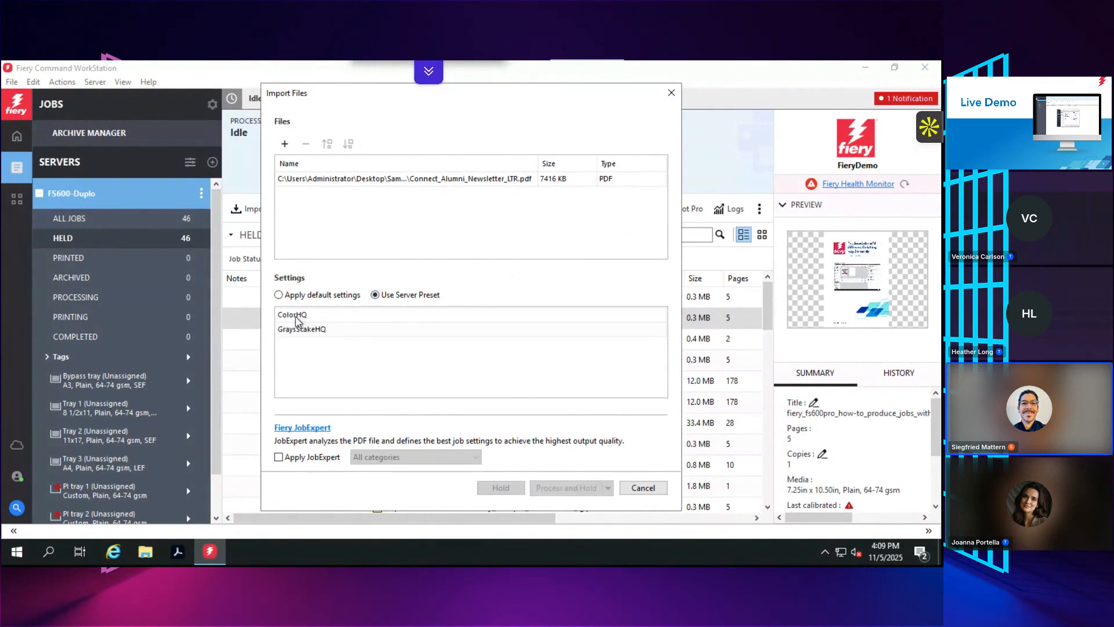
left_click(346, 338)
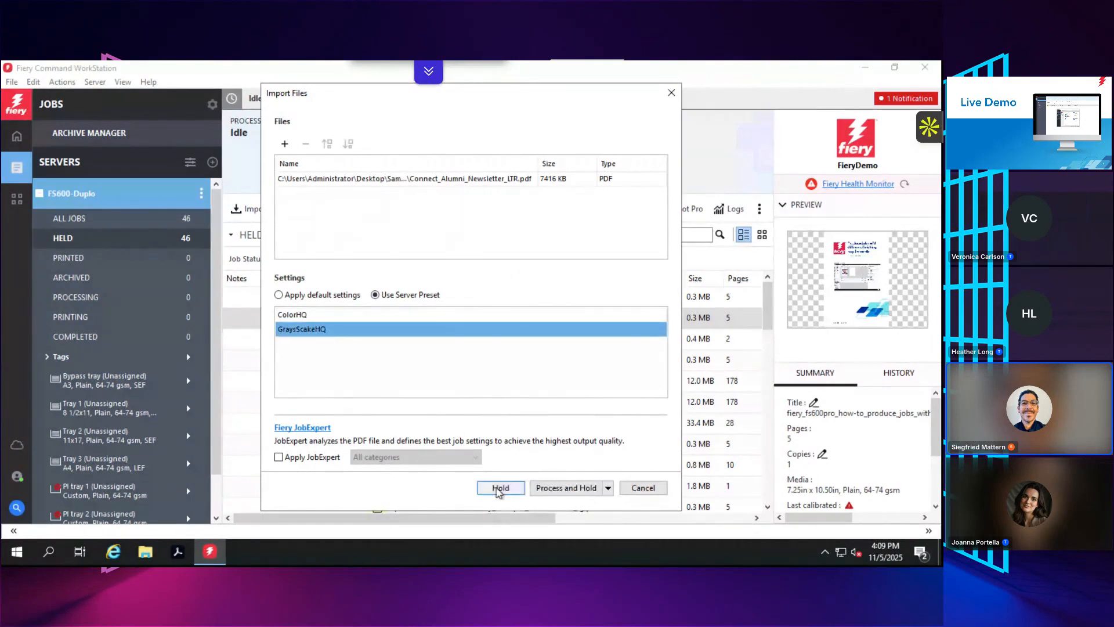
left_click(500, 487)
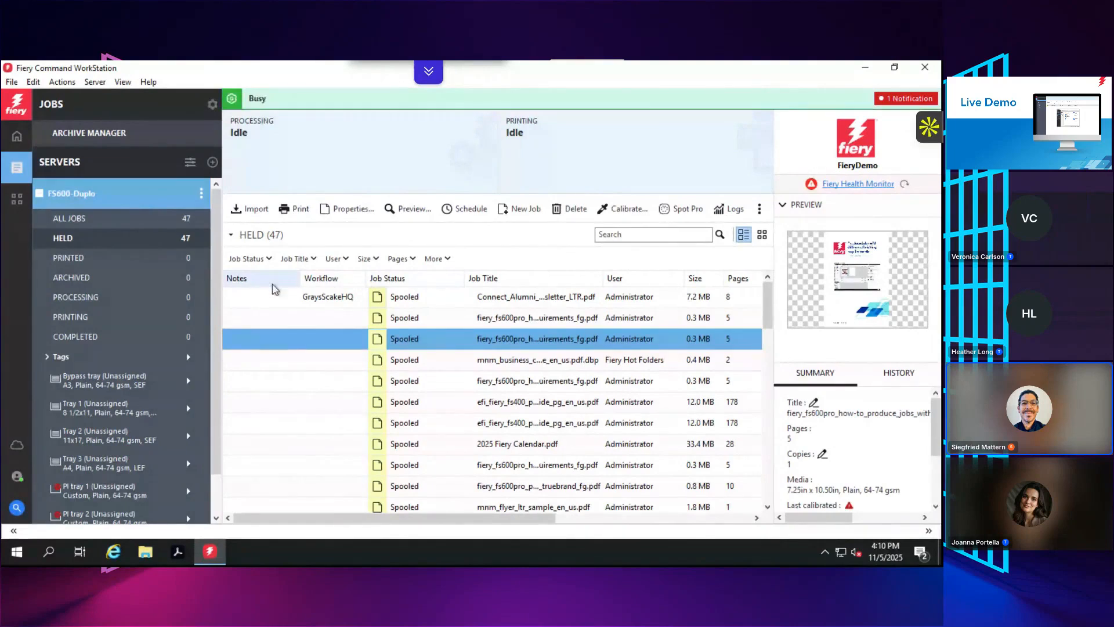
left_click(346, 299)
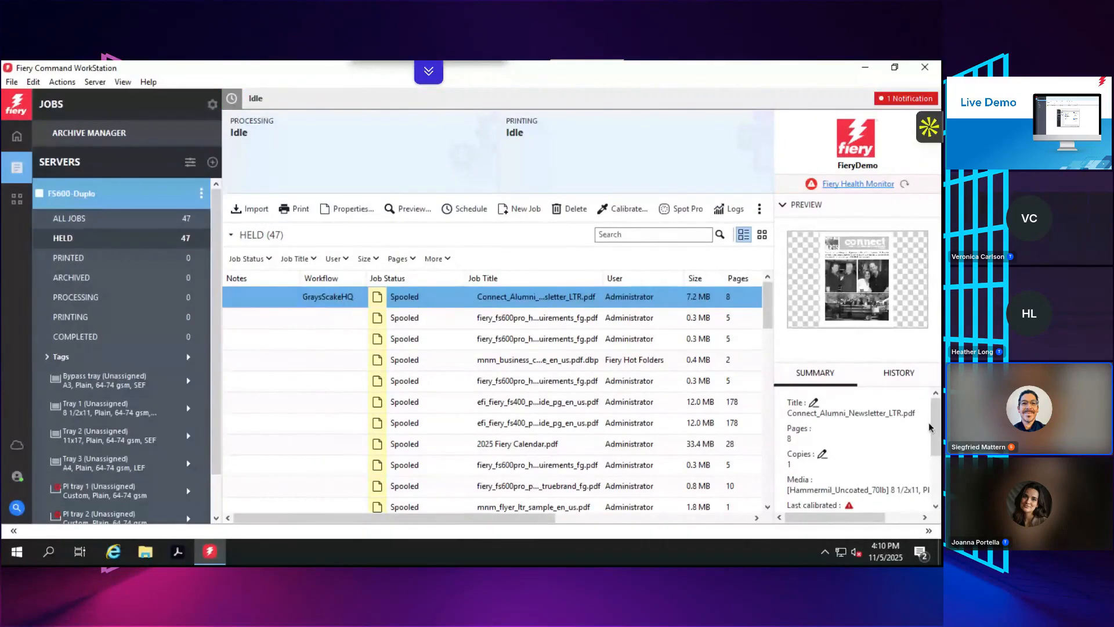
left_click_drag(936, 429, 940, 483)
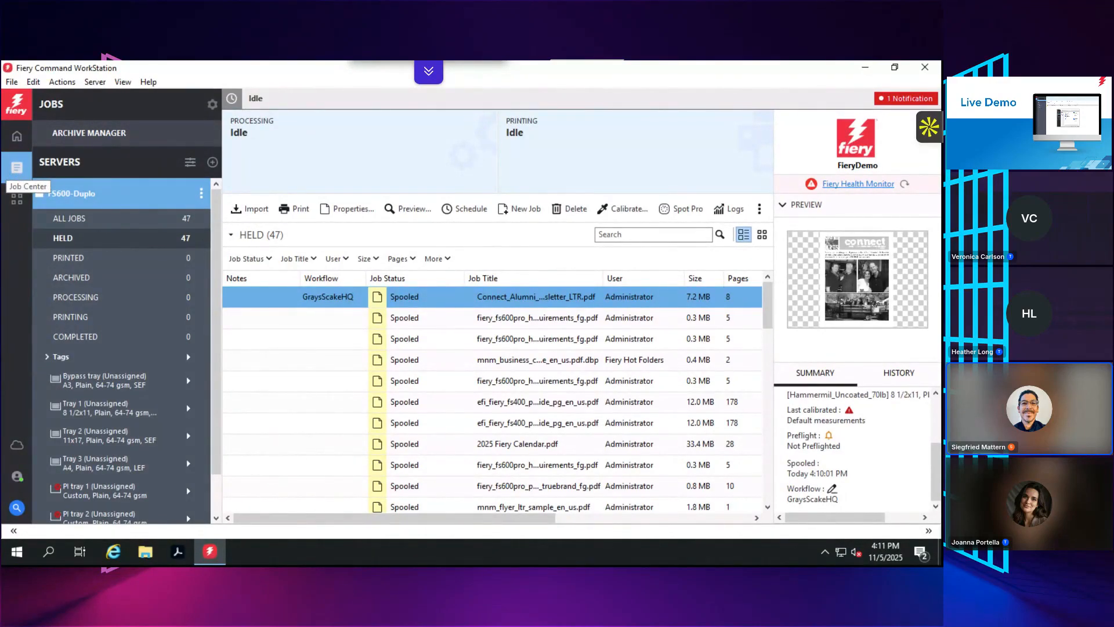
- Open Fiery Hot Folders from the installed applications and start a new hot folder named Prefligh
left_click(17, 199)
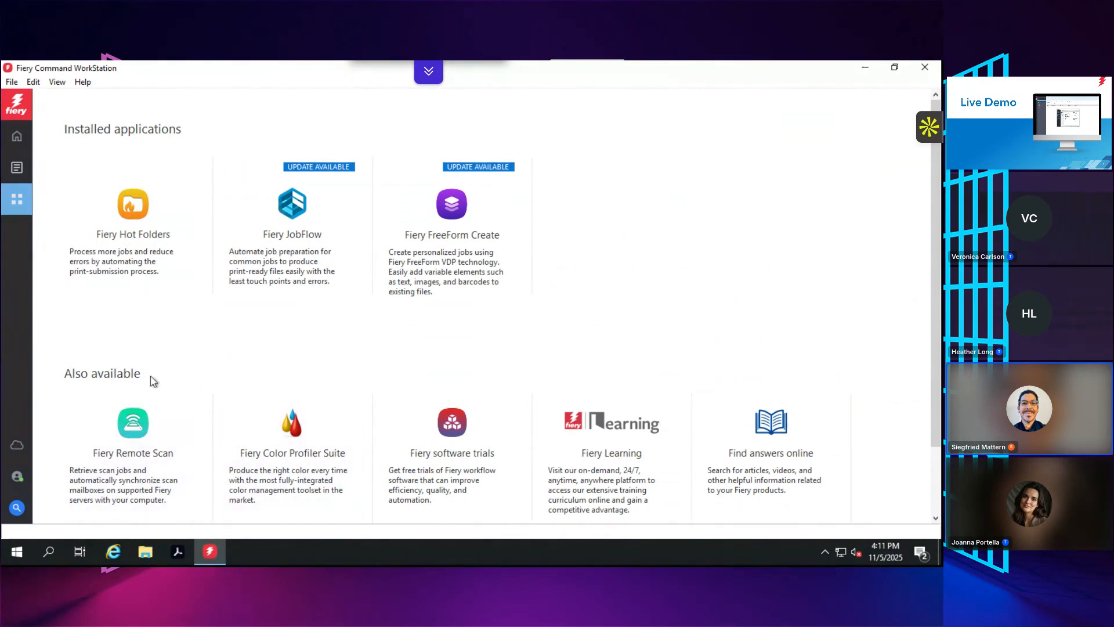
left_click(137, 217)
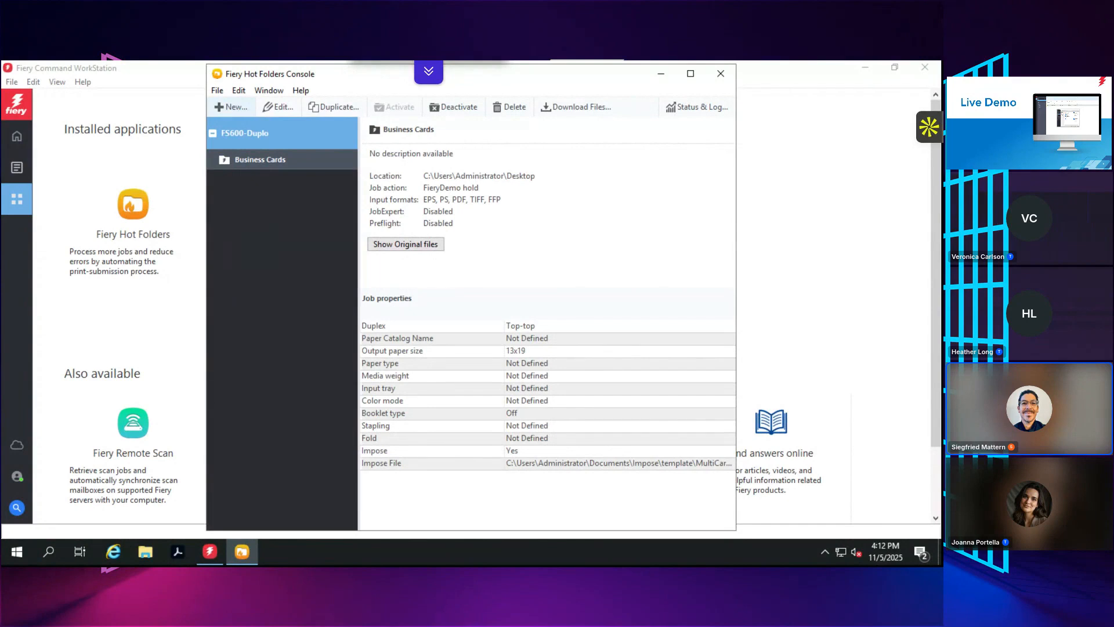
left_click(231, 107)
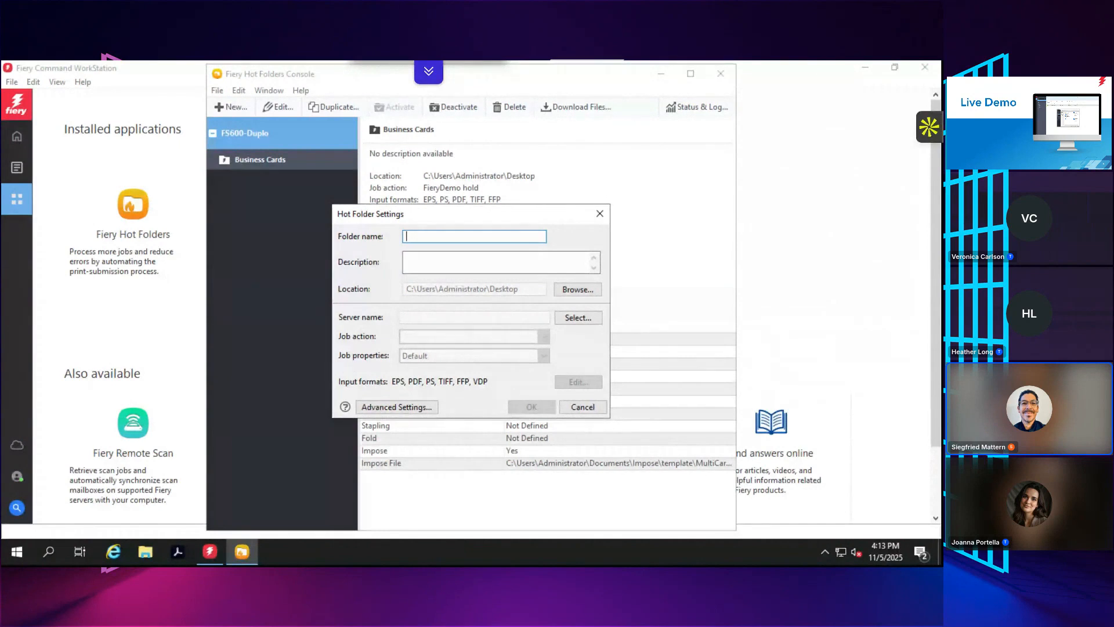
type("Pref")
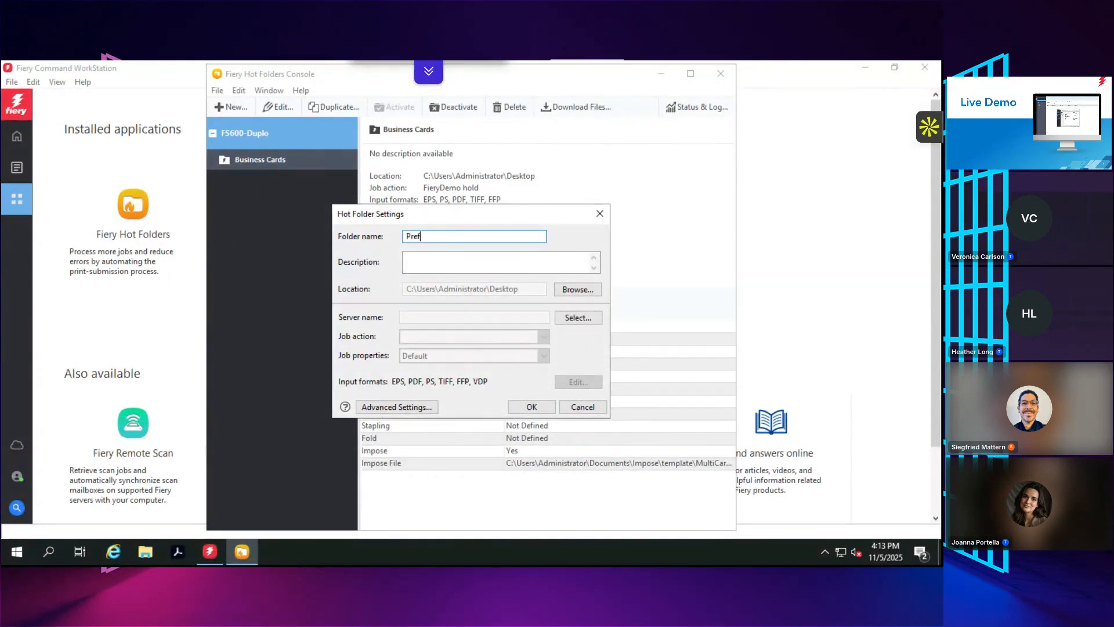
type("ligh")
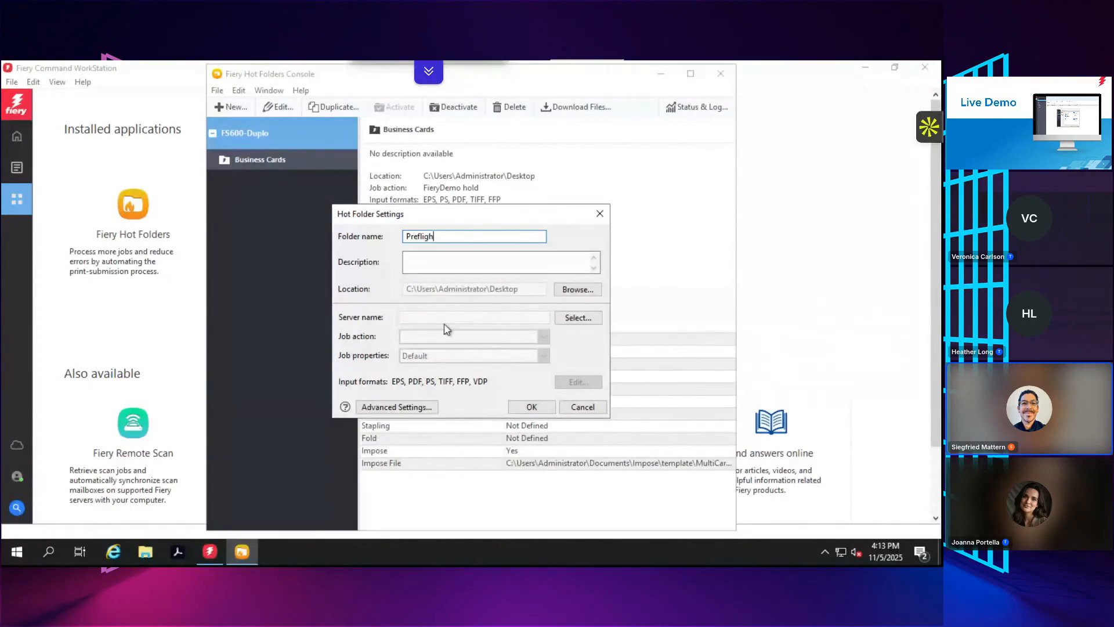
- Connect the hot folder to the FS600-Duplo server and set its job action to FieryDemo hold
left_click(575, 318)
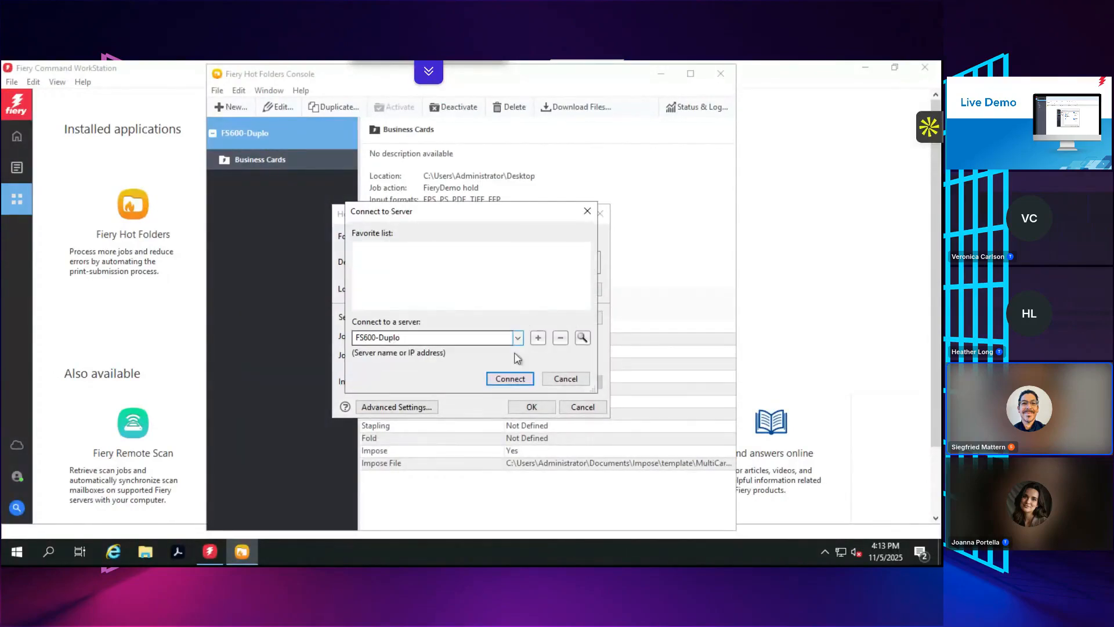
left_click(503, 379)
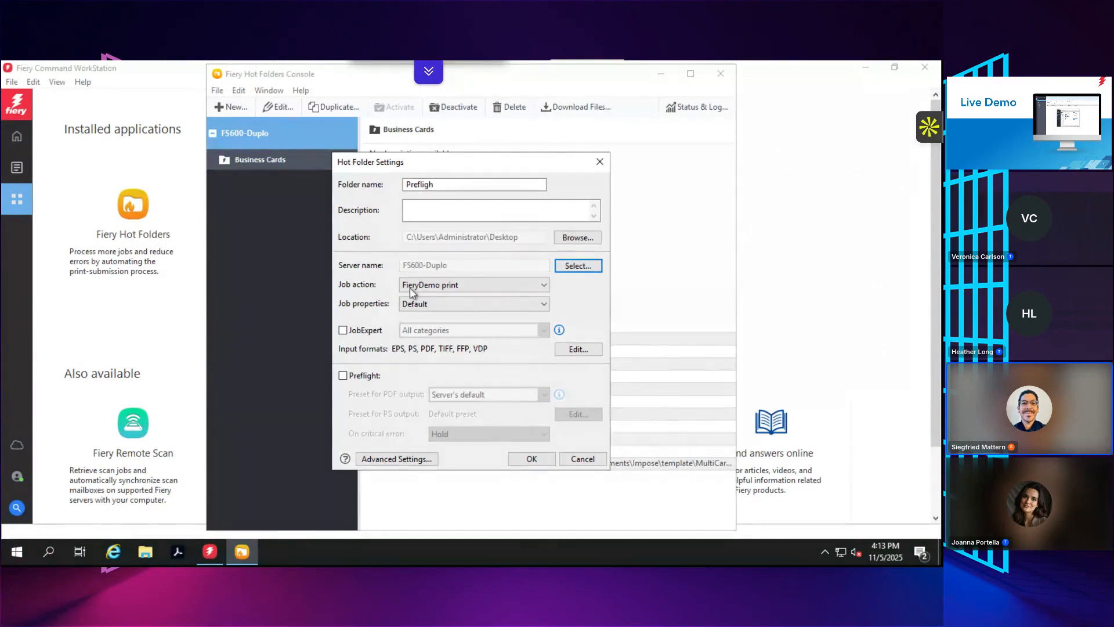
left_click(443, 286)
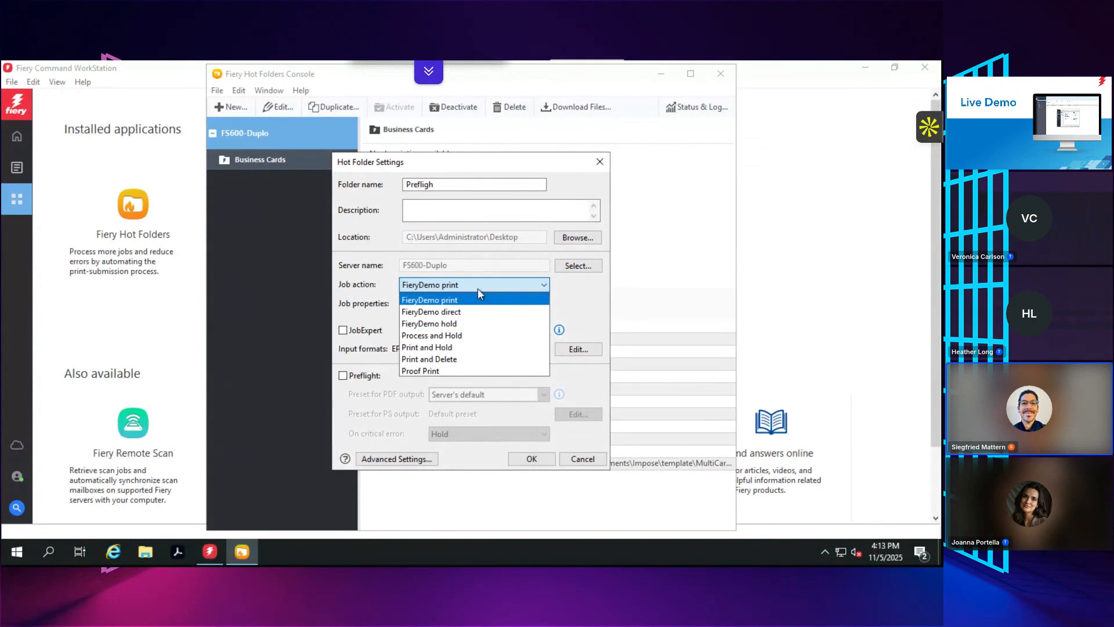
left_click(476, 329)
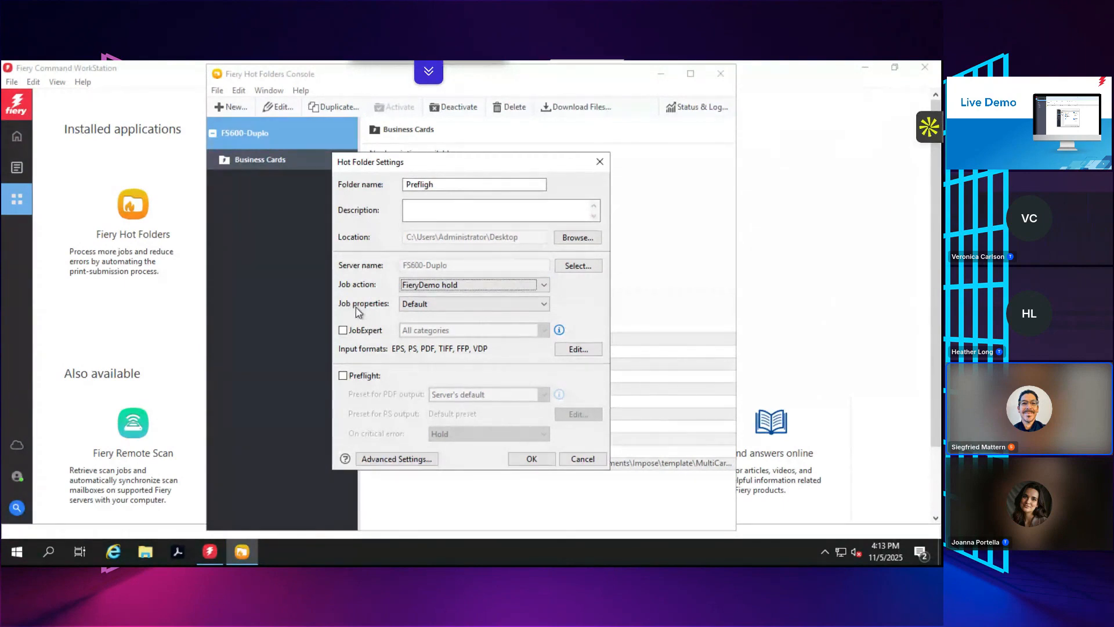
- Define custom job properties for the hot folder with the job note "Prefighted"
left_click(491, 304)
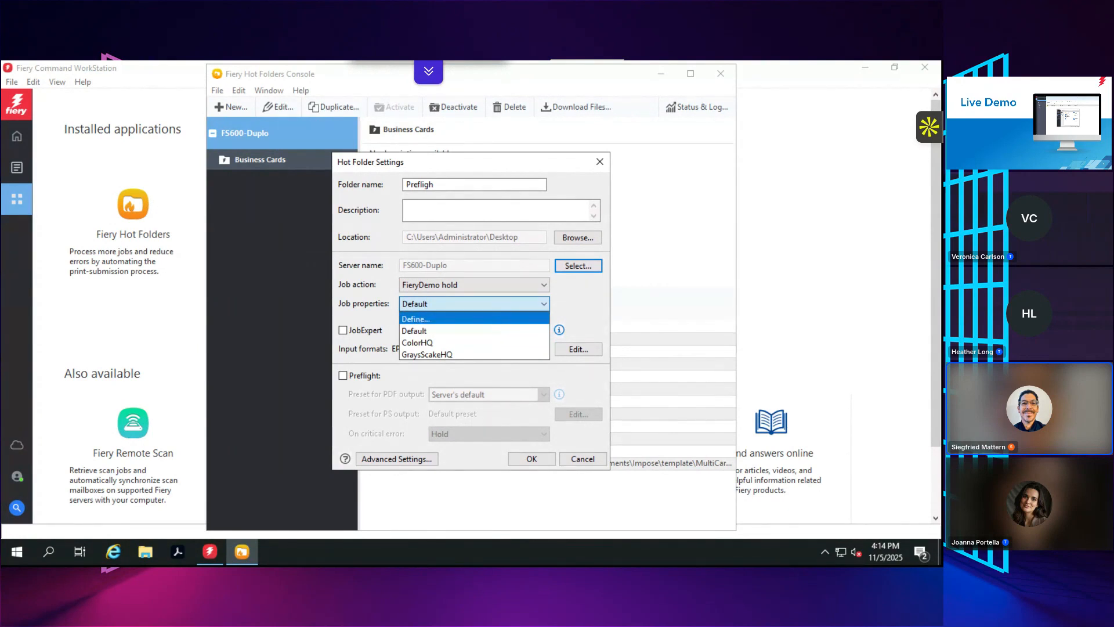
left_click(416, 319)
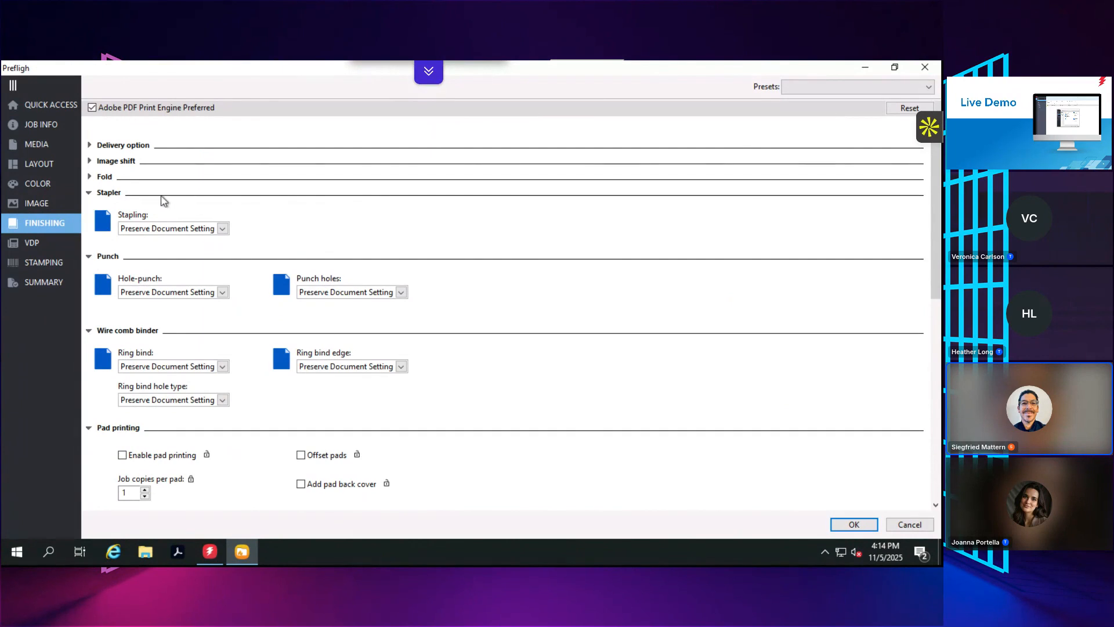
left_click(51, 126)
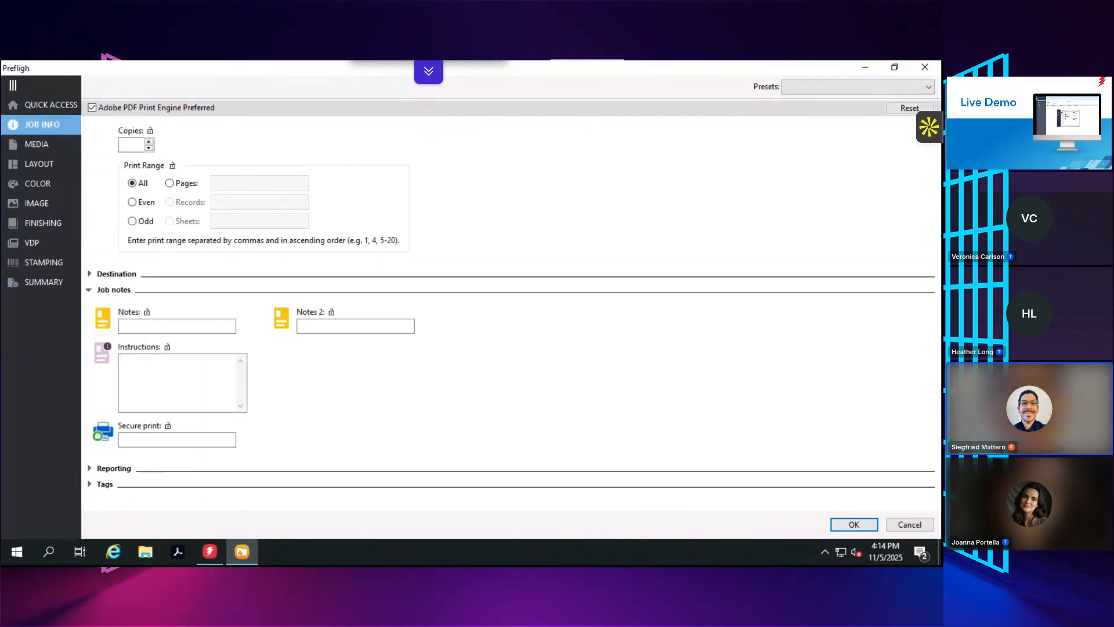
left_click(196, 329)
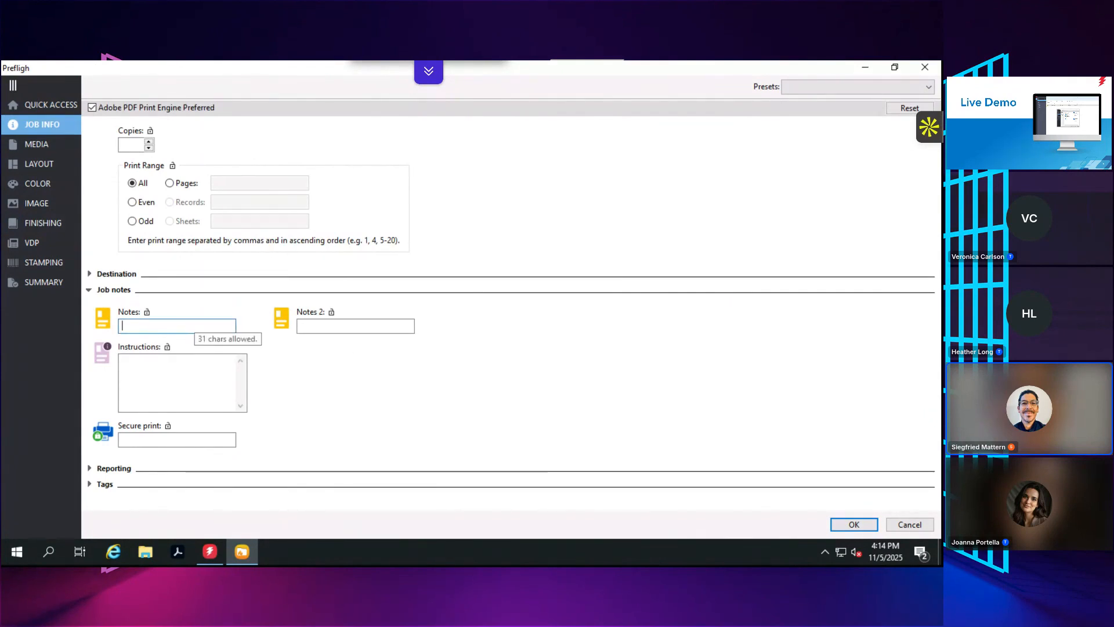
type("P")
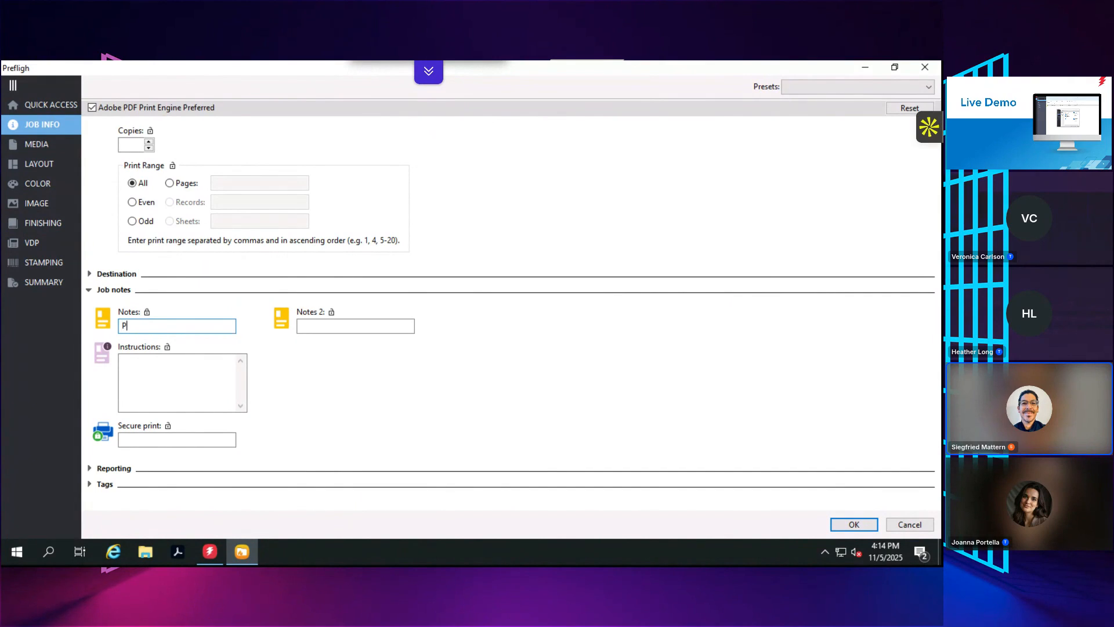
type("refighted")
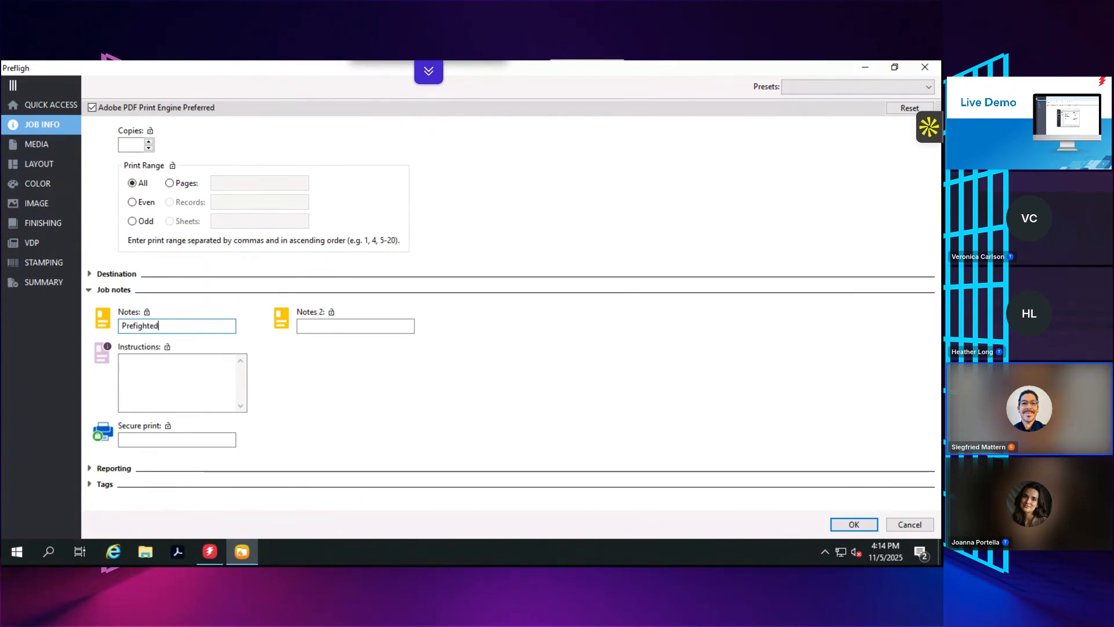
left_click(849, 525)
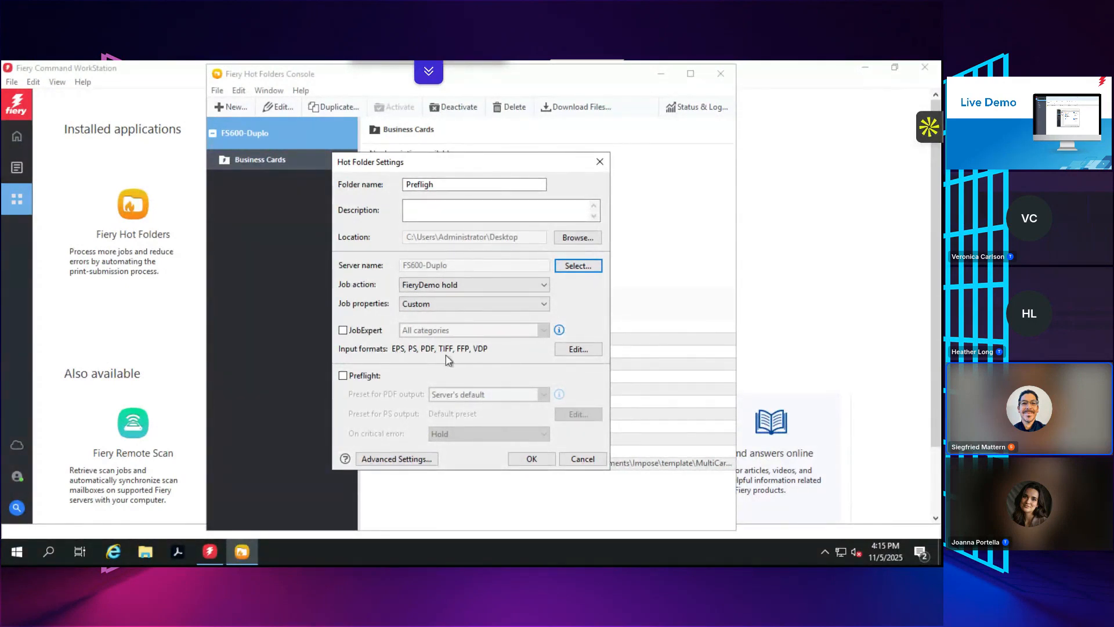
- Examine the PDF options in the hot folder's input formats and leave without saving
left_click(572, 351)
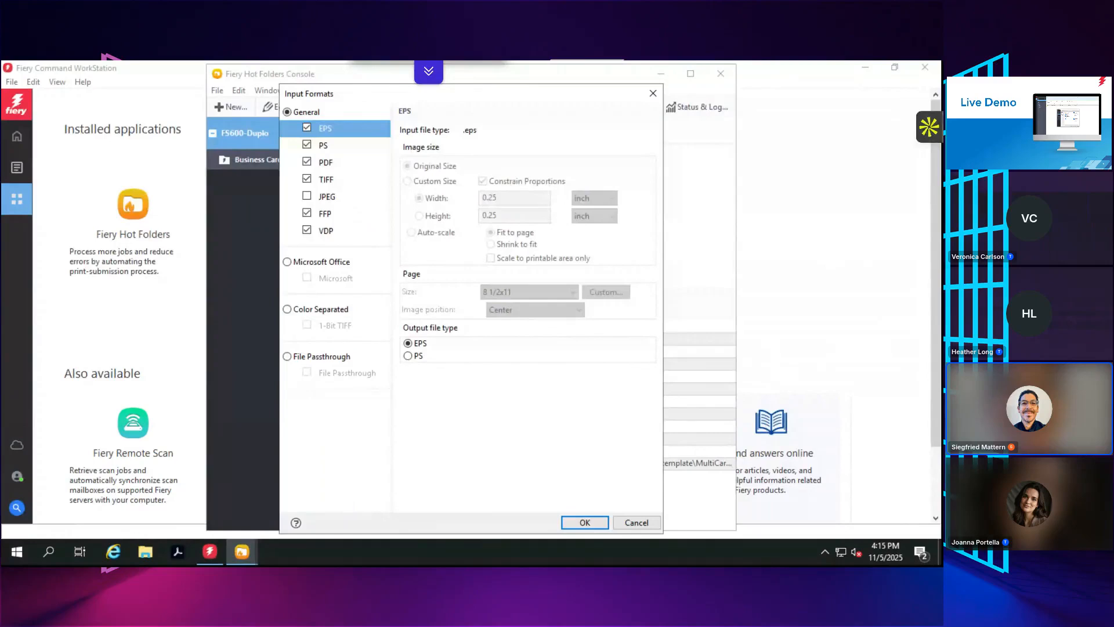
left_click(327, 163)
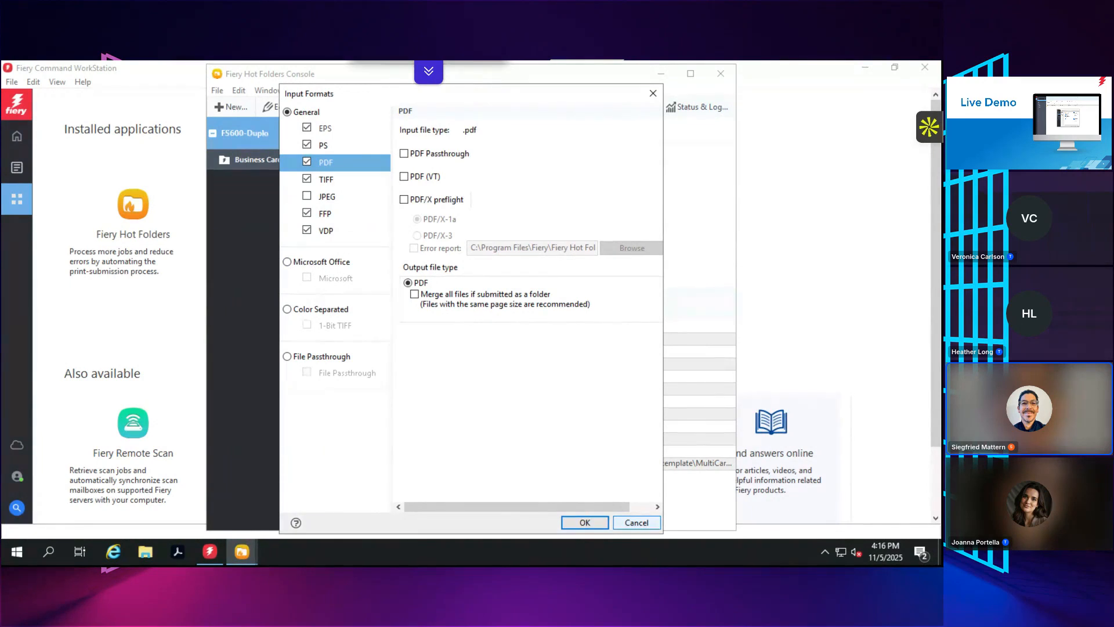
left_click(636, 523)
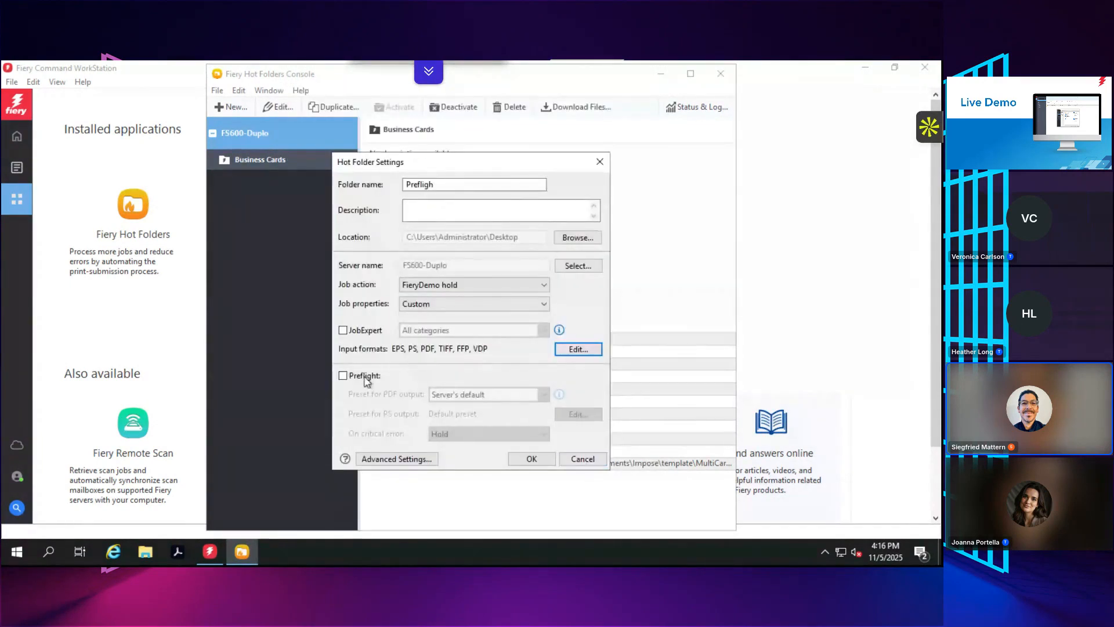
- Enable preflight with the Basic preflight preset for PDF output and save the hot folder
left_click(344, 377)
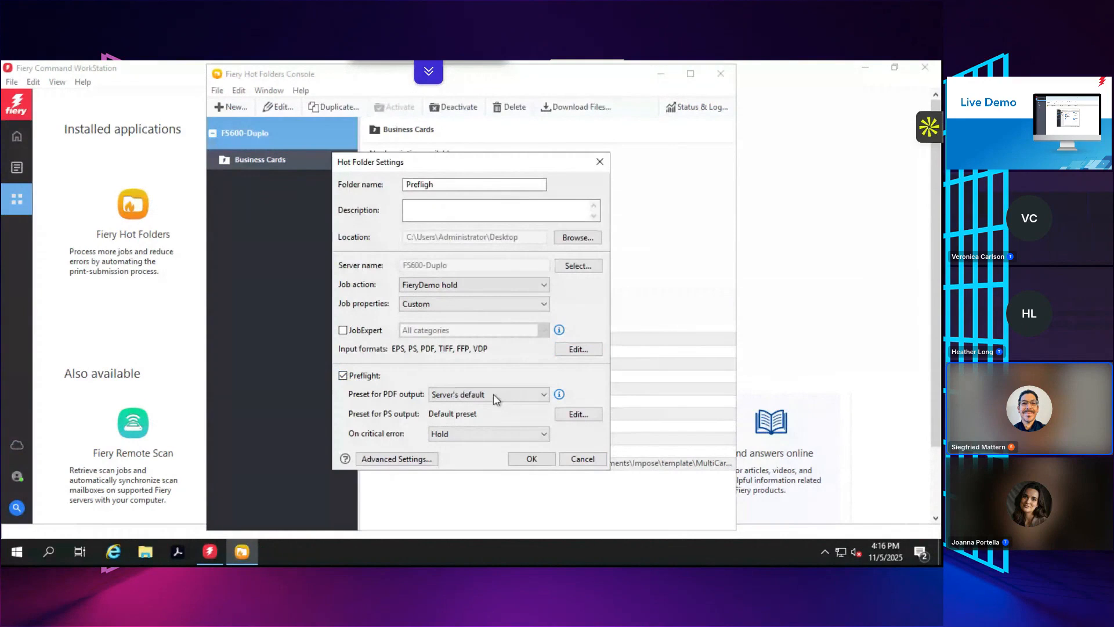
left_click(496, 395)
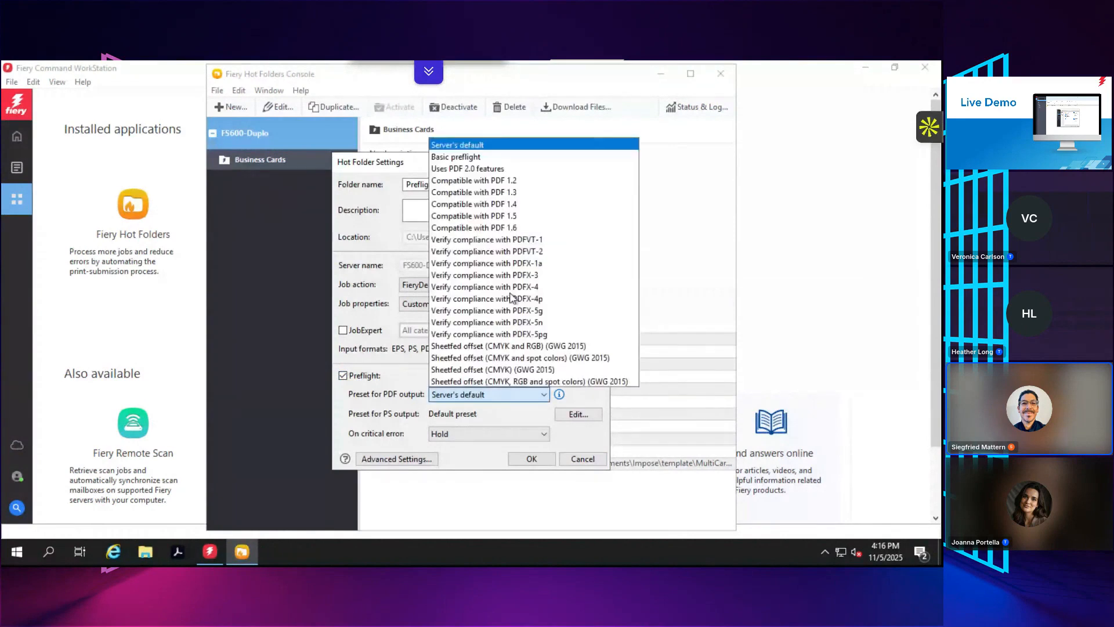
left_click(494, 158)
left_click(531, 459)
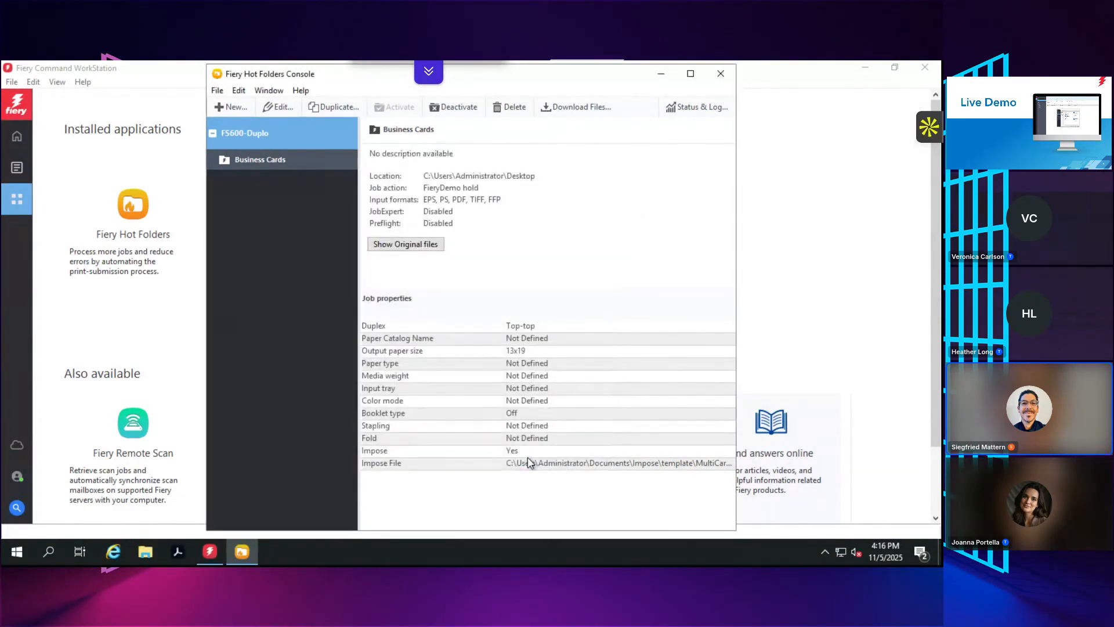
- Close the Hot Folders console, minimize Command WorkStation at its job list, and open the Prefligh folder on the desktop beside the file icons
left_click(720, 81)
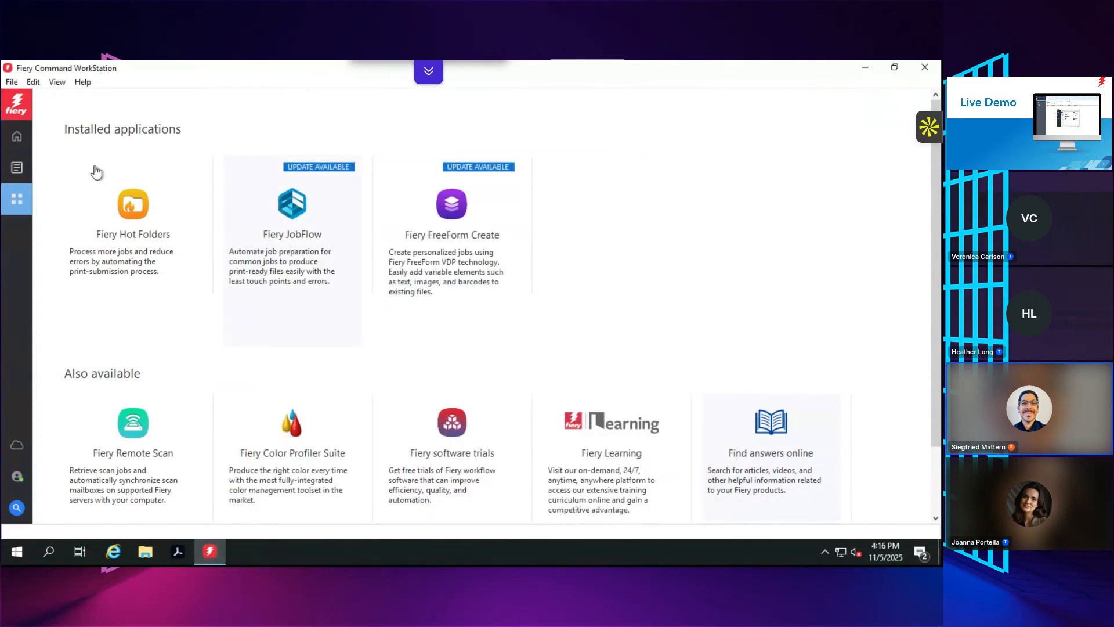
left_click(17, 168)
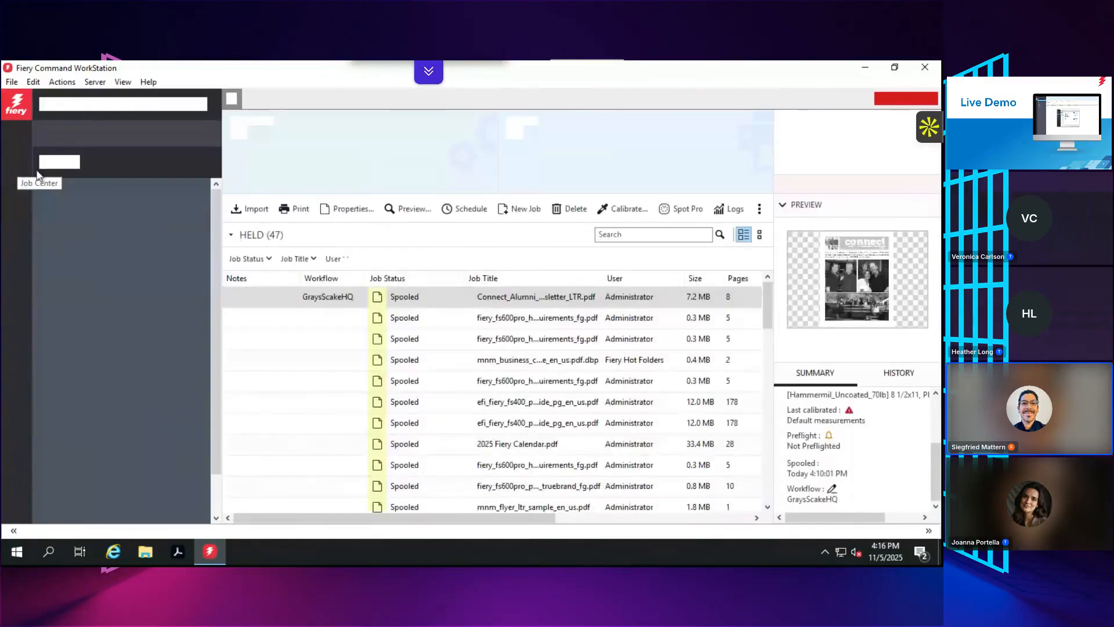
left_click(864, 68)
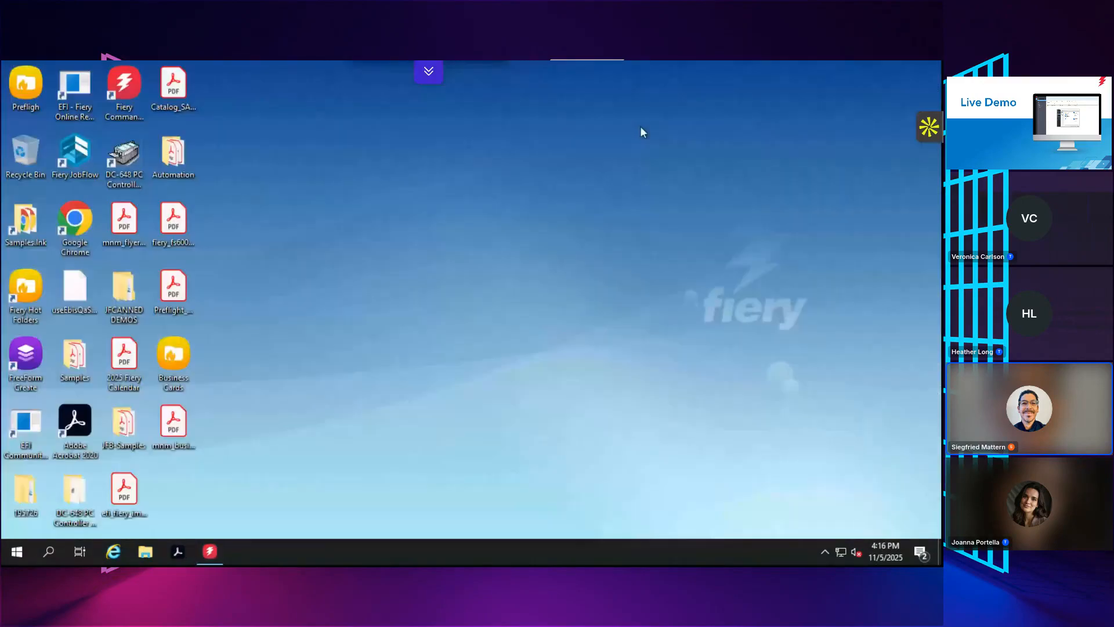
left_click(29, 91)
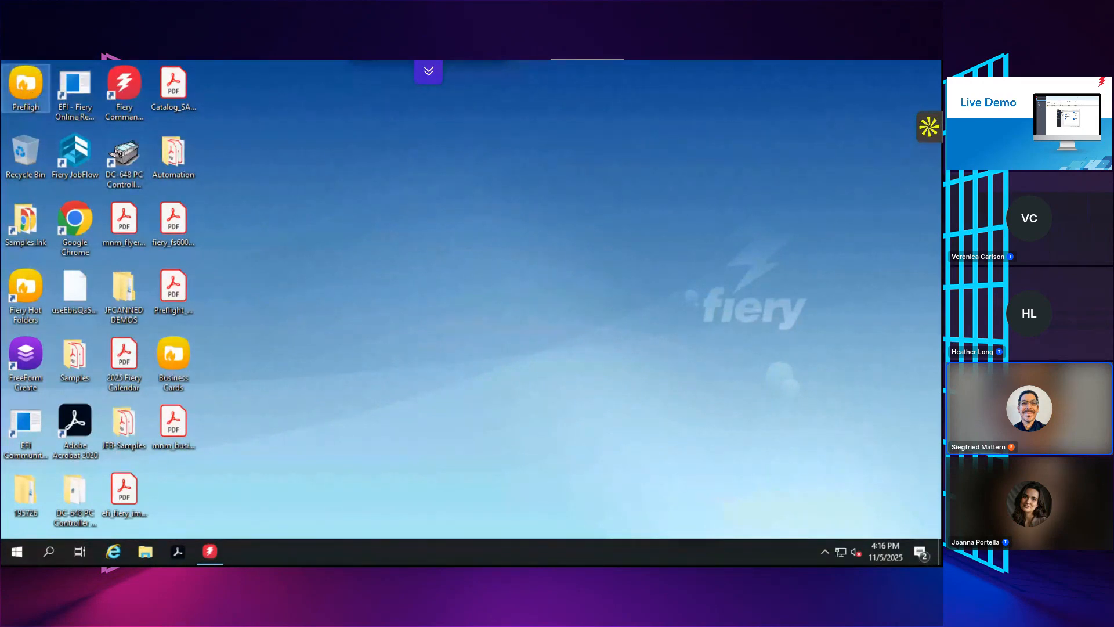
key("Return")
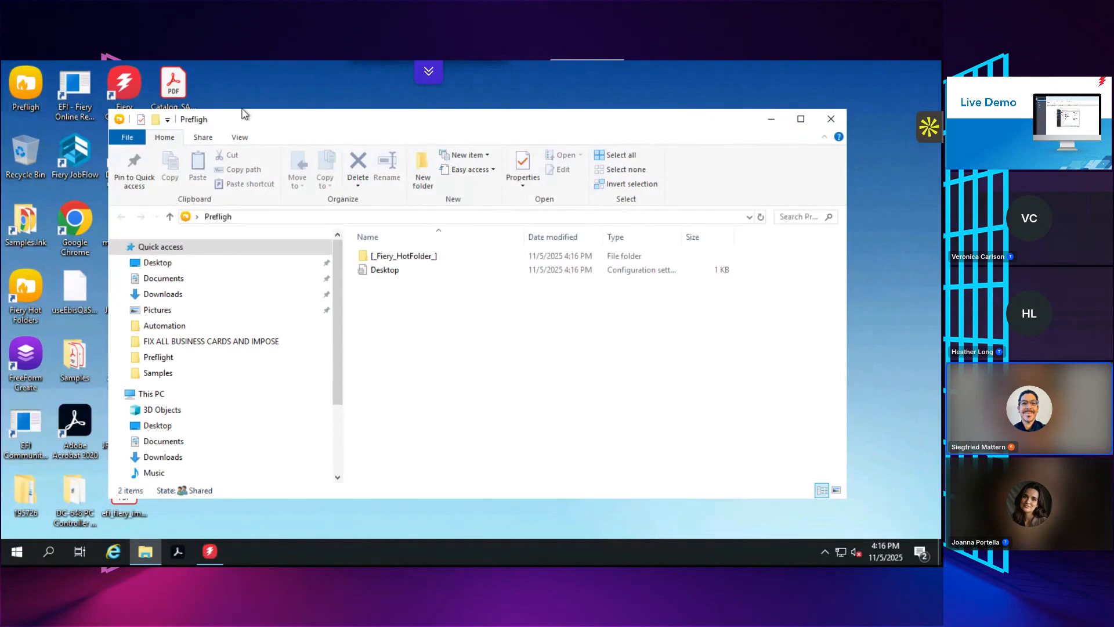
left_click_drag(306, 128, 421, 137)
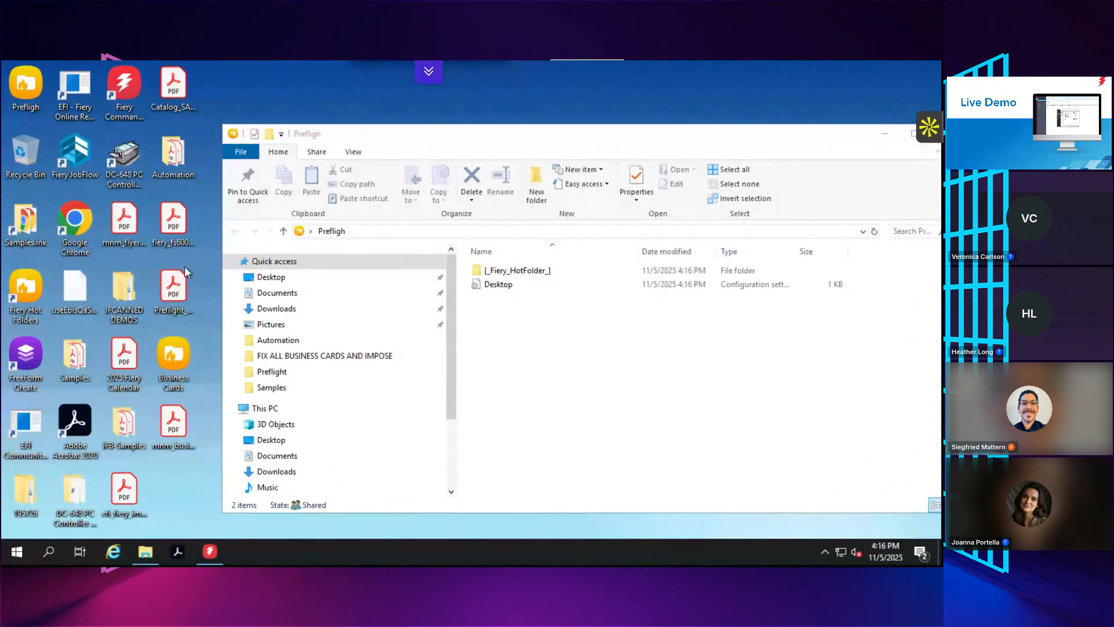
- Copy Preflight_demo_file_LTR from the desktop into the Prefligh hot folder to submit it
left_click(176, 288)
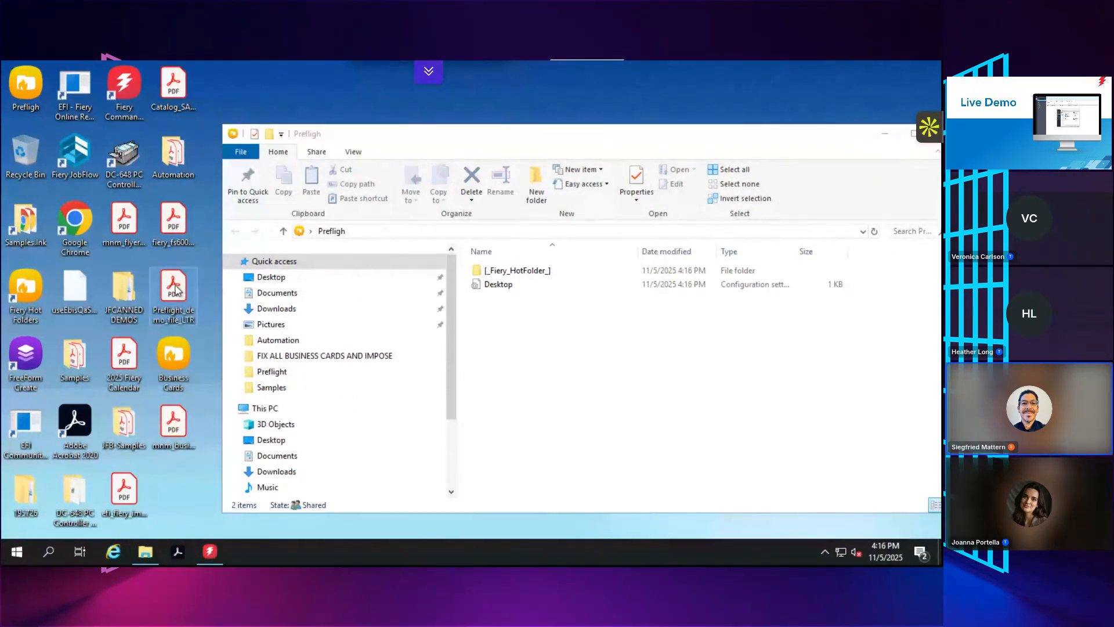
right_click(175, 288)
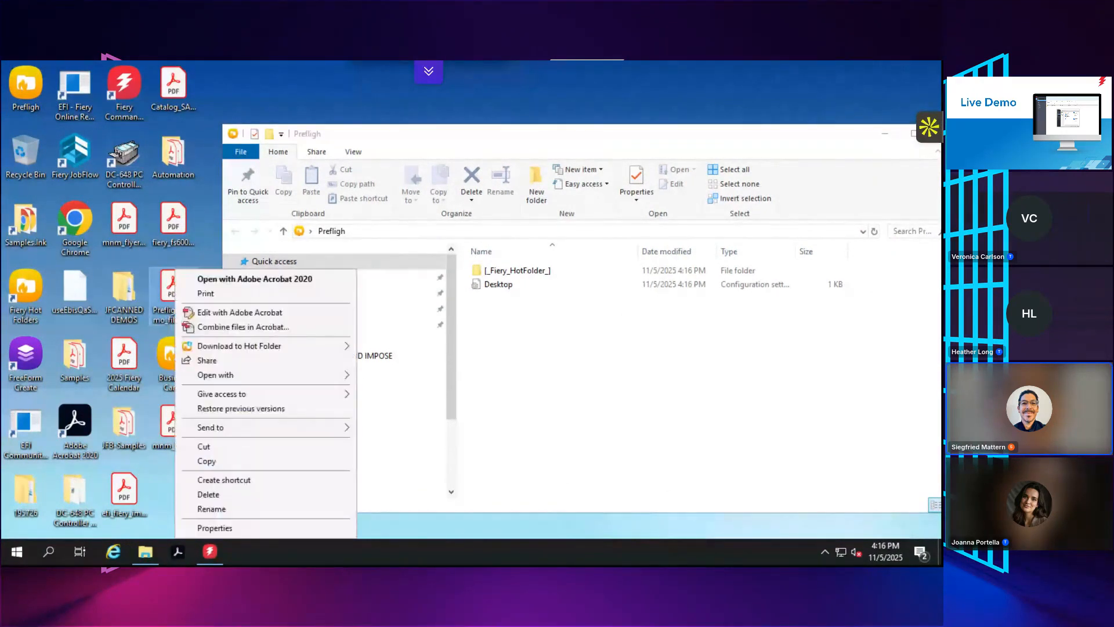
left_click(260, 463)
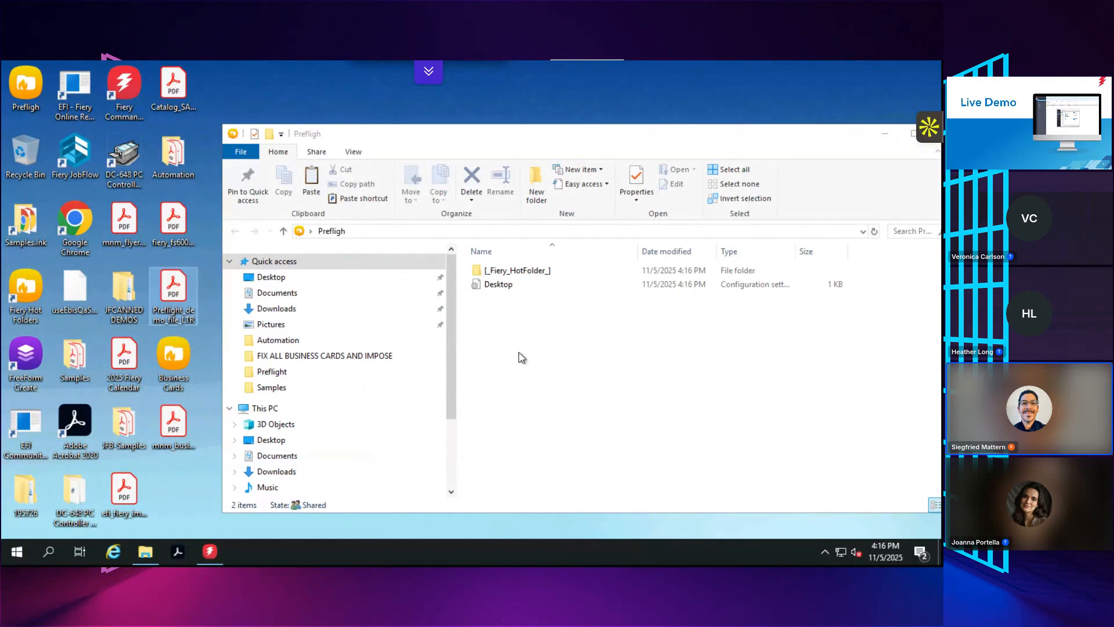
left_click(522, 358)
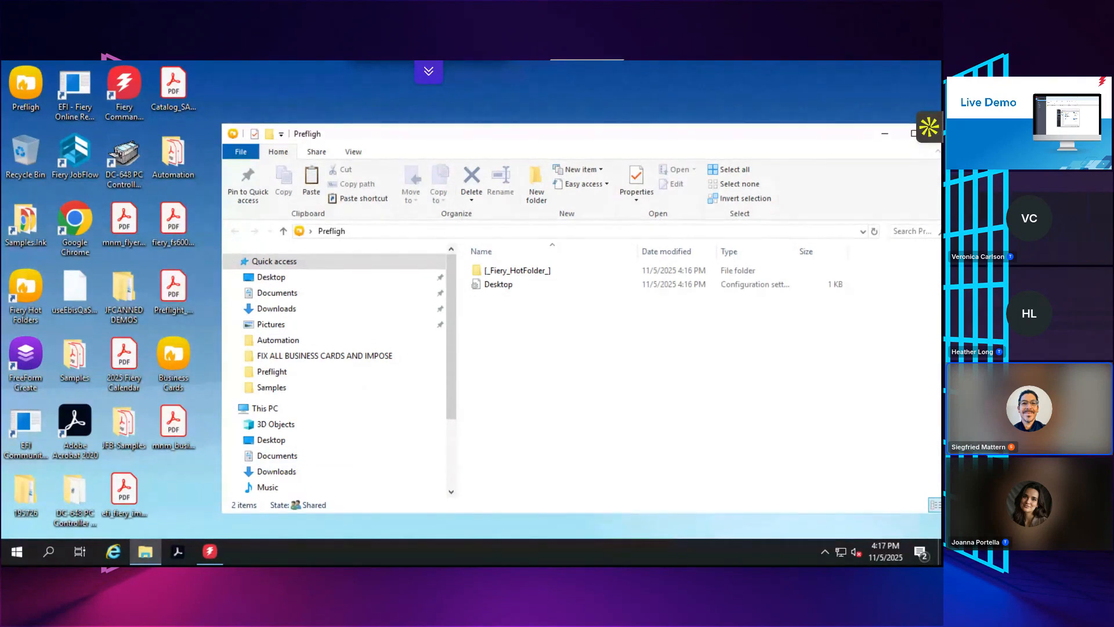
right_click(518, 352)
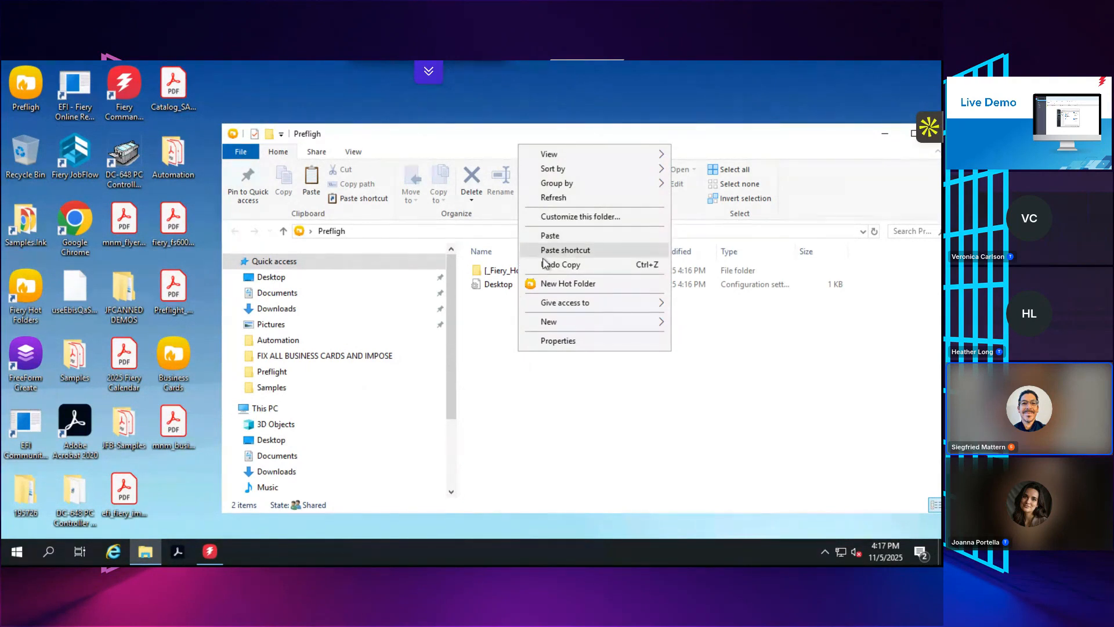
left_click(566, 238)
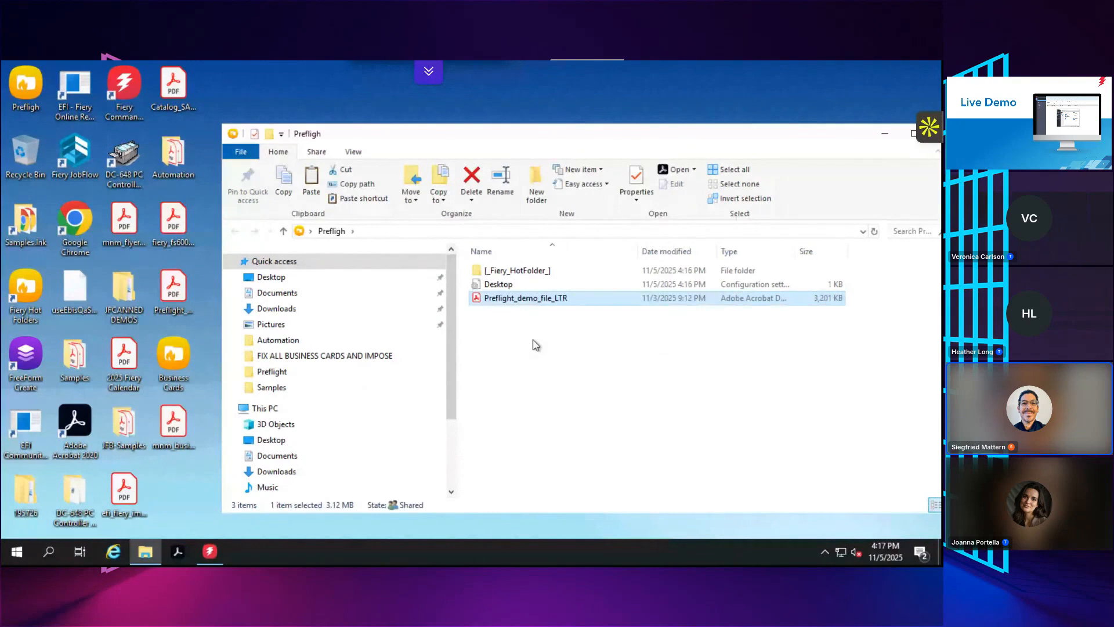
key("Delete")
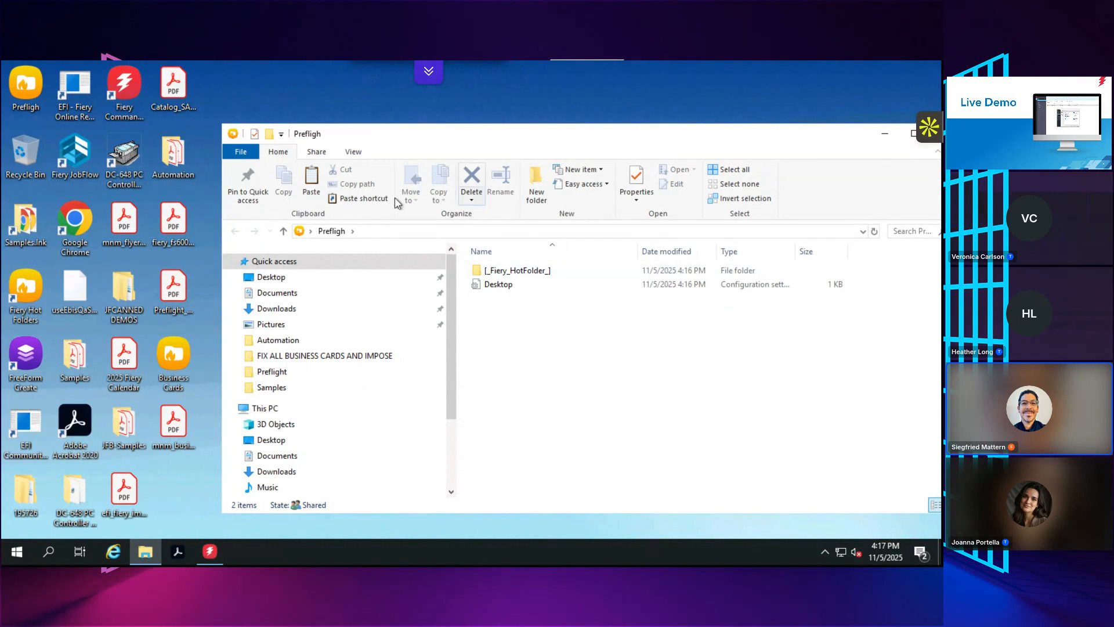
- Close the Prefligh folder, submit mnm_business_card_portrait from the desktop to the Business Cards hot folder, and close that folder too
left_click_drag(811, 135, 760, 126)
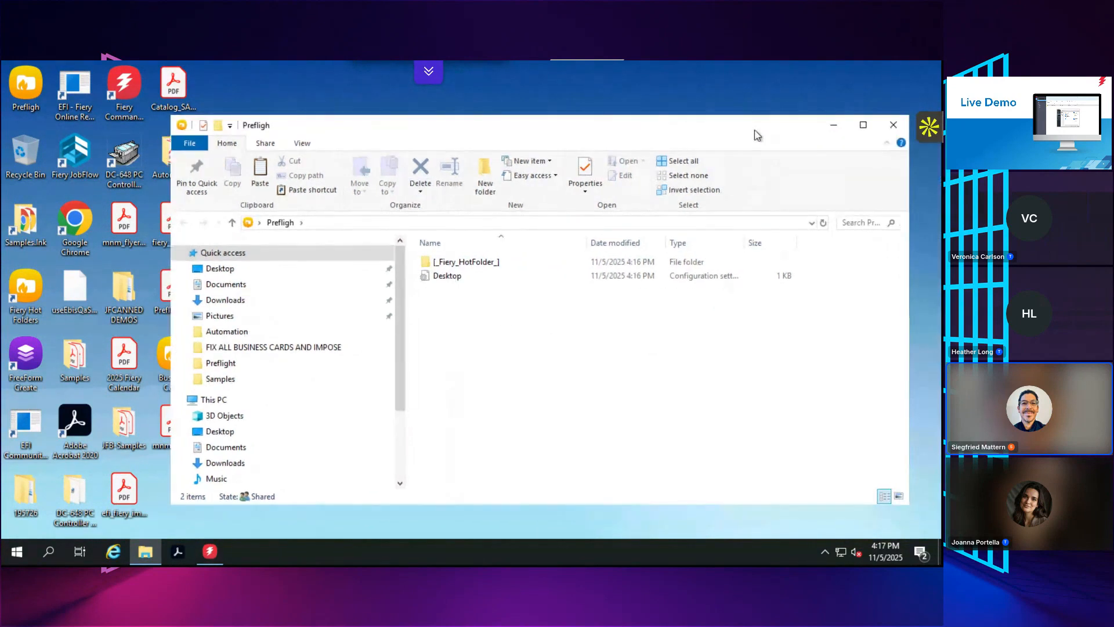
left_click(893, 127)
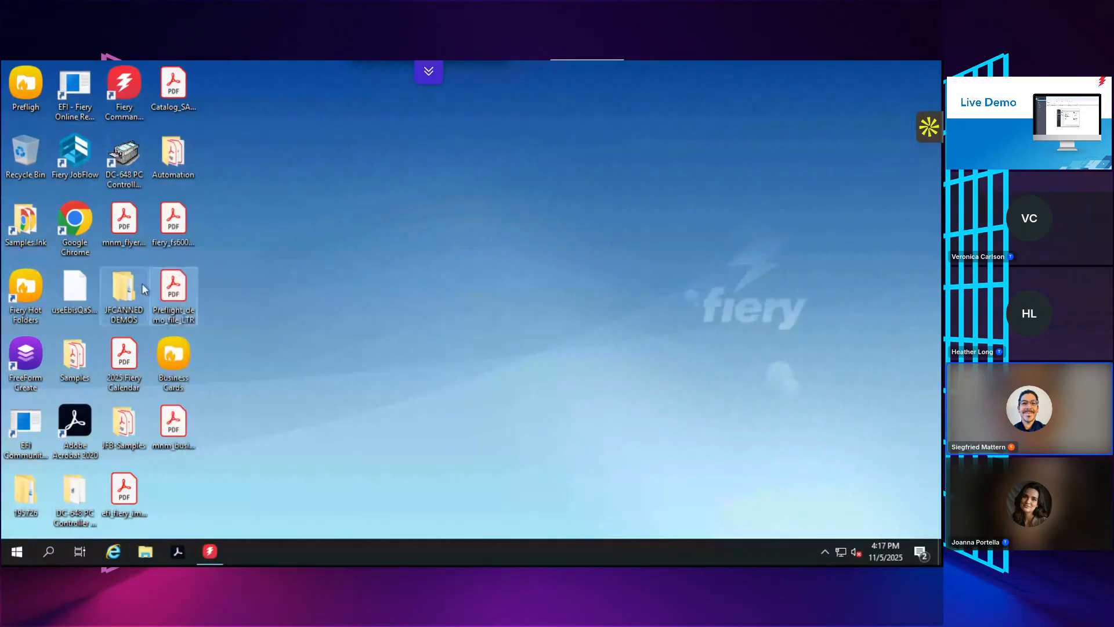
double_click(174, 363)
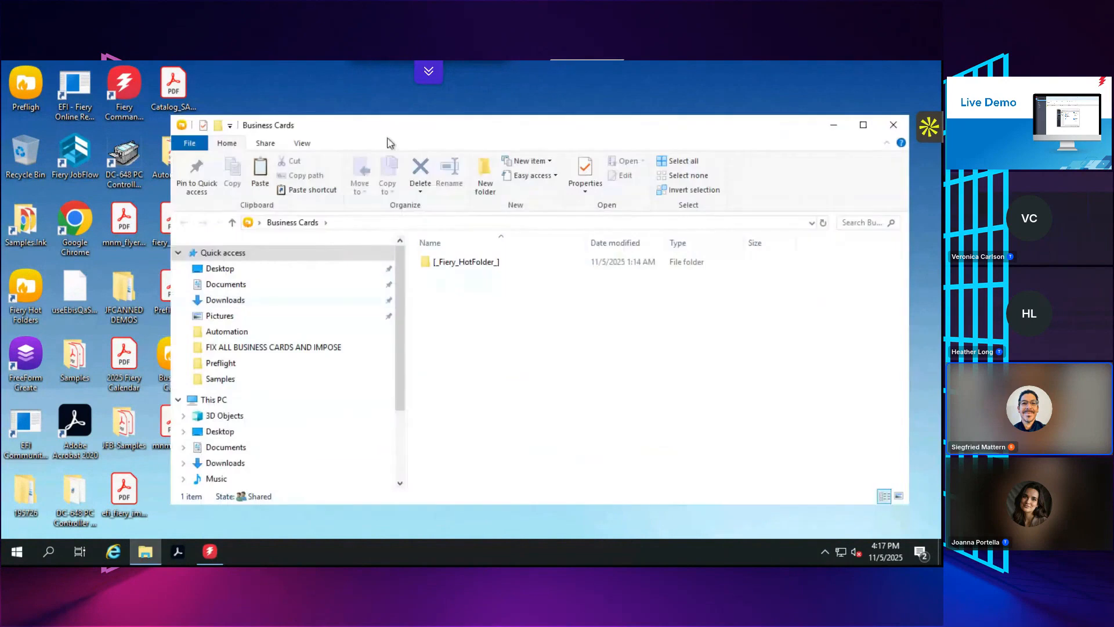
left_click_drag(403, 126, 439, 107)
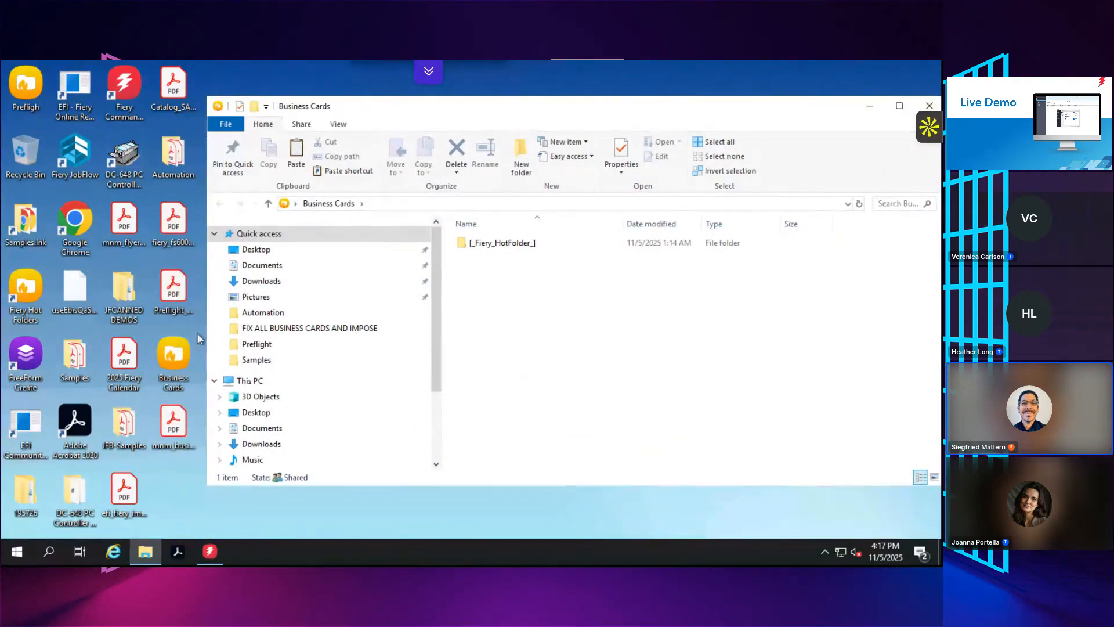
left_click(177, 432)
left_click_drag(177, 432, 518, 354)
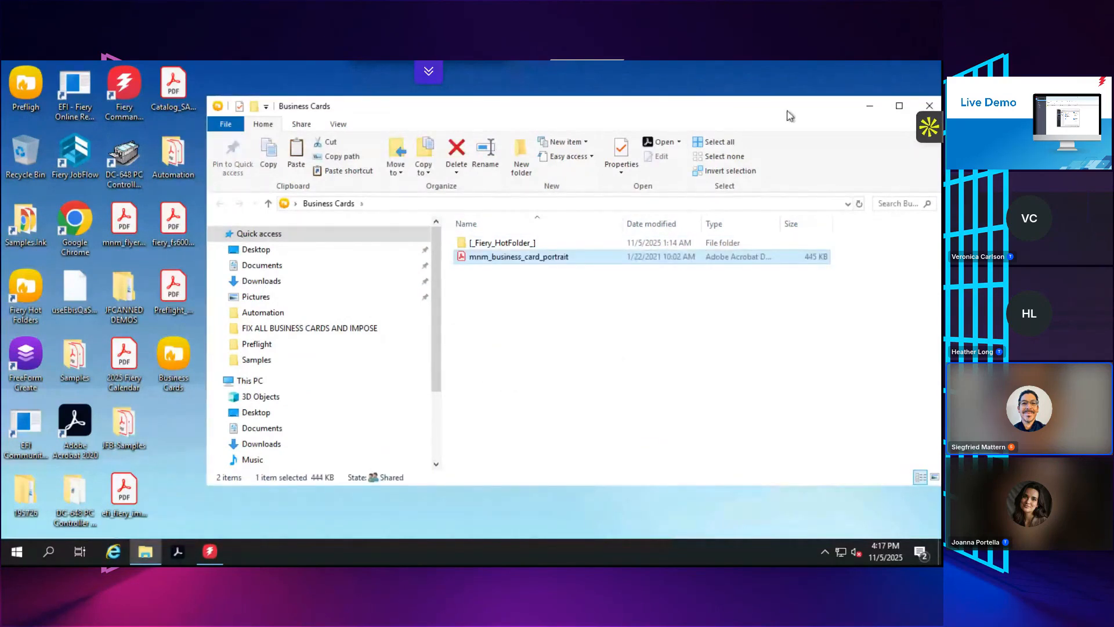
left_click_drag(791, 116, 751, 108)
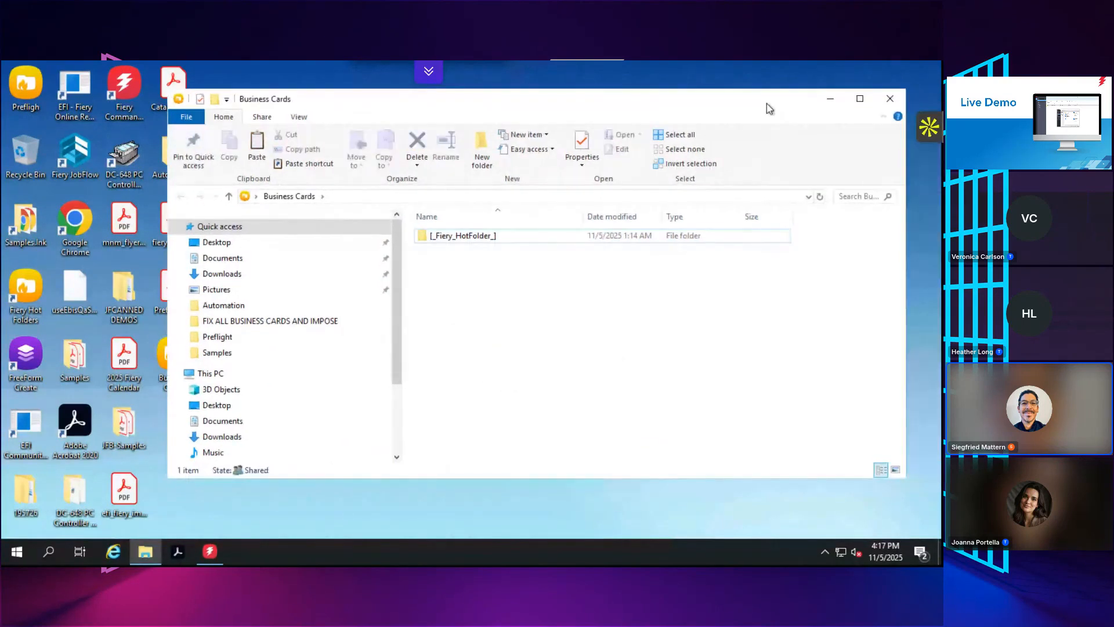
left_click(882, 98)
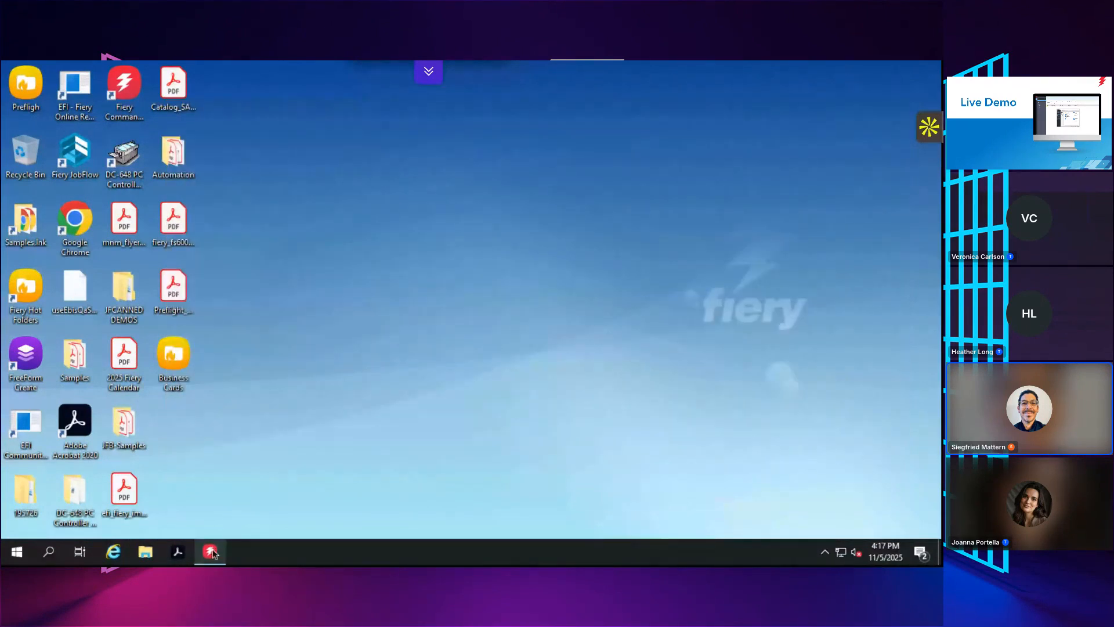
- Switch to Command WorkStation and review the warnings and spot colors in the preflight report of Preflight_demo_file_LTR.pdf, closing it when done
left_click(211, 551)
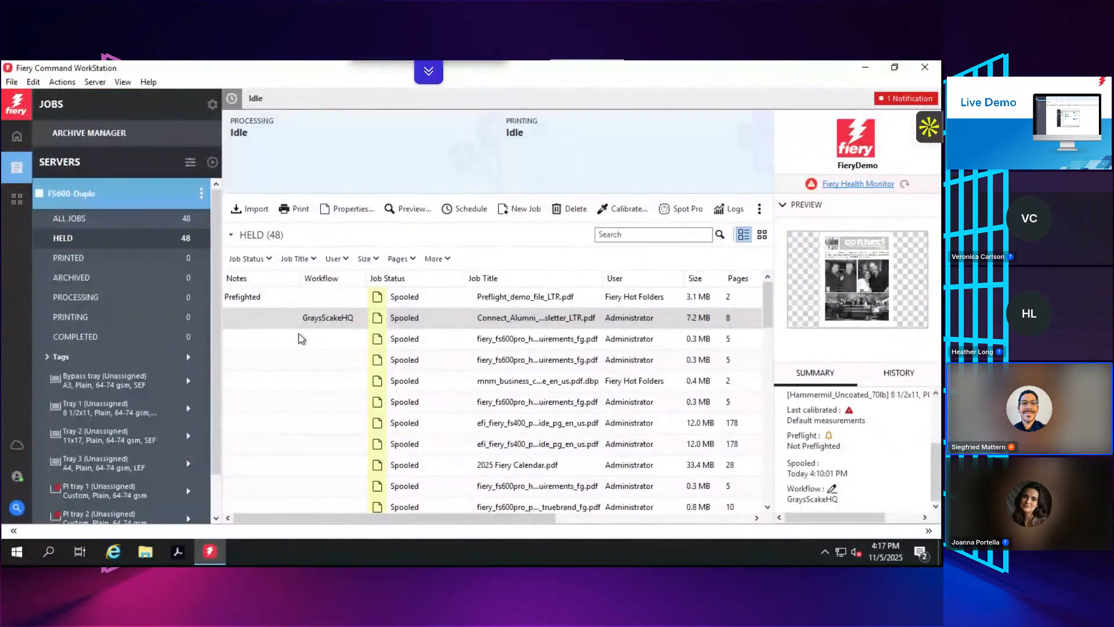
left_click(490, 300)
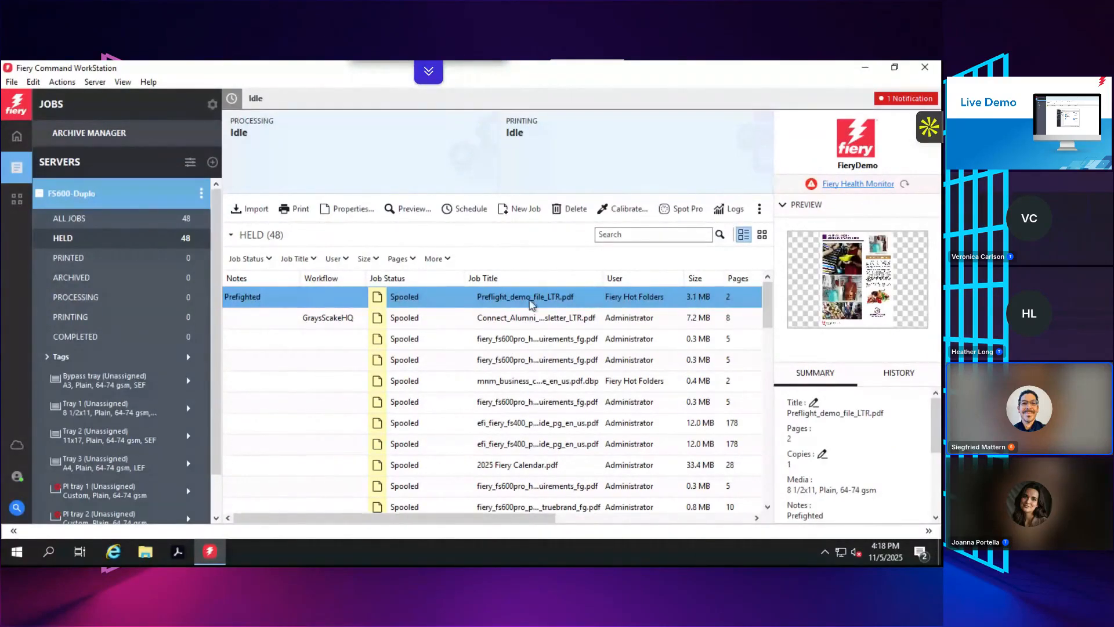
left_click_drag(939, 418, 934, 472)
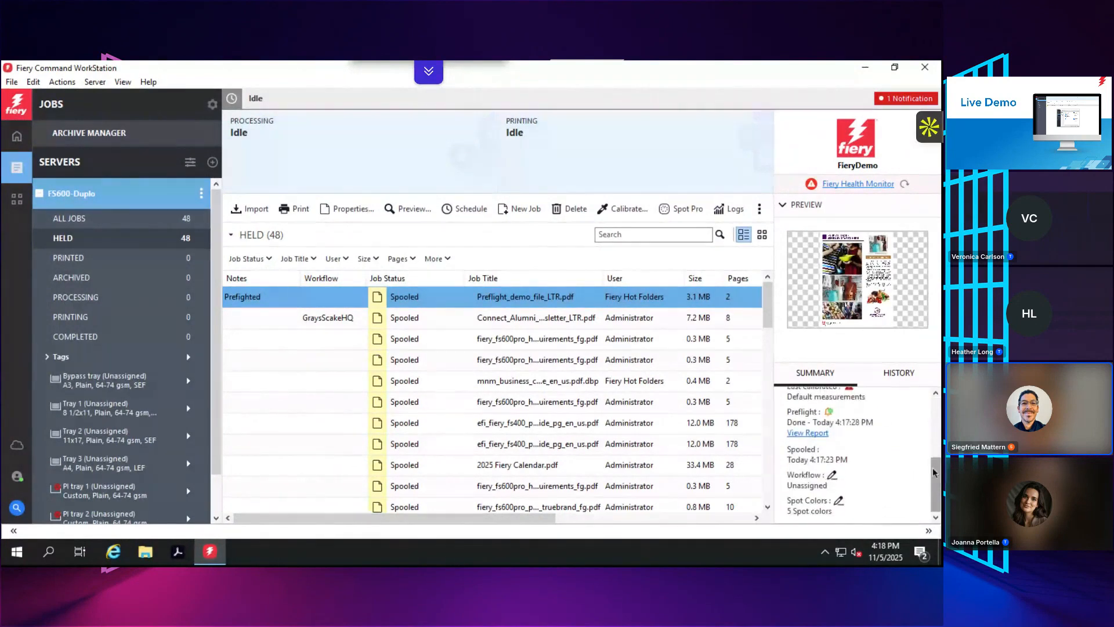
left_click(808, 434)
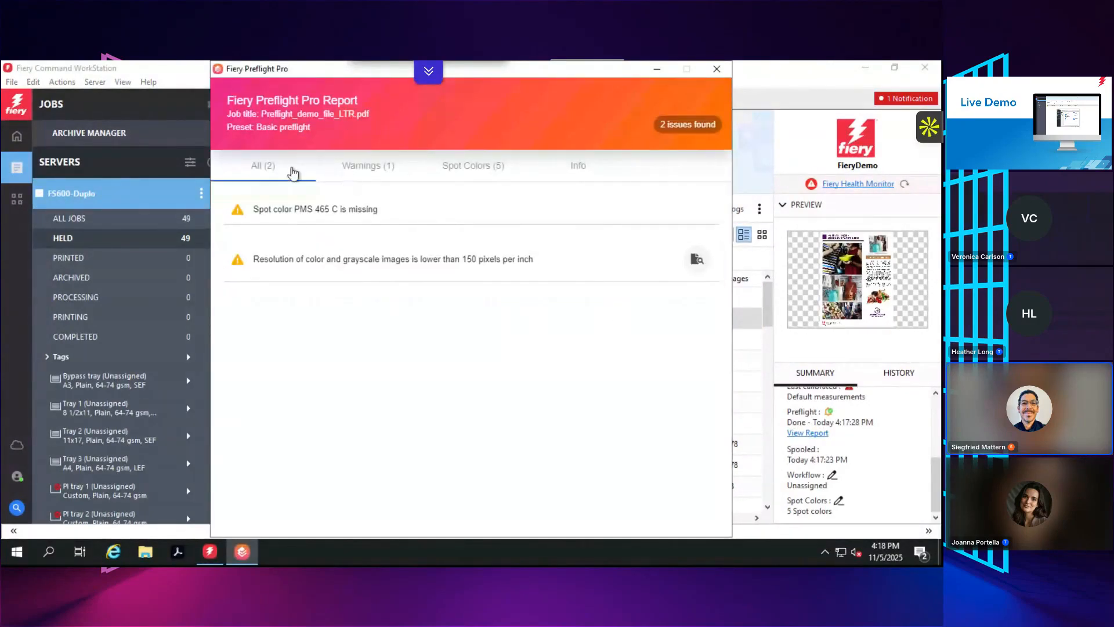
left_click(364, 173)
left_click(467, 169)
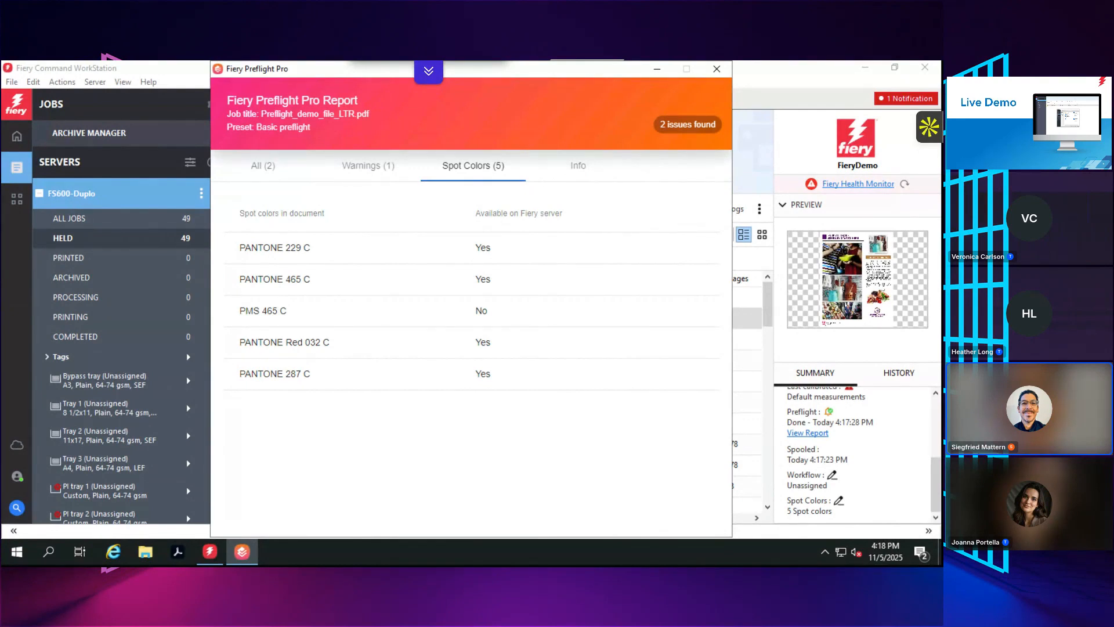
left_click(717, 69)
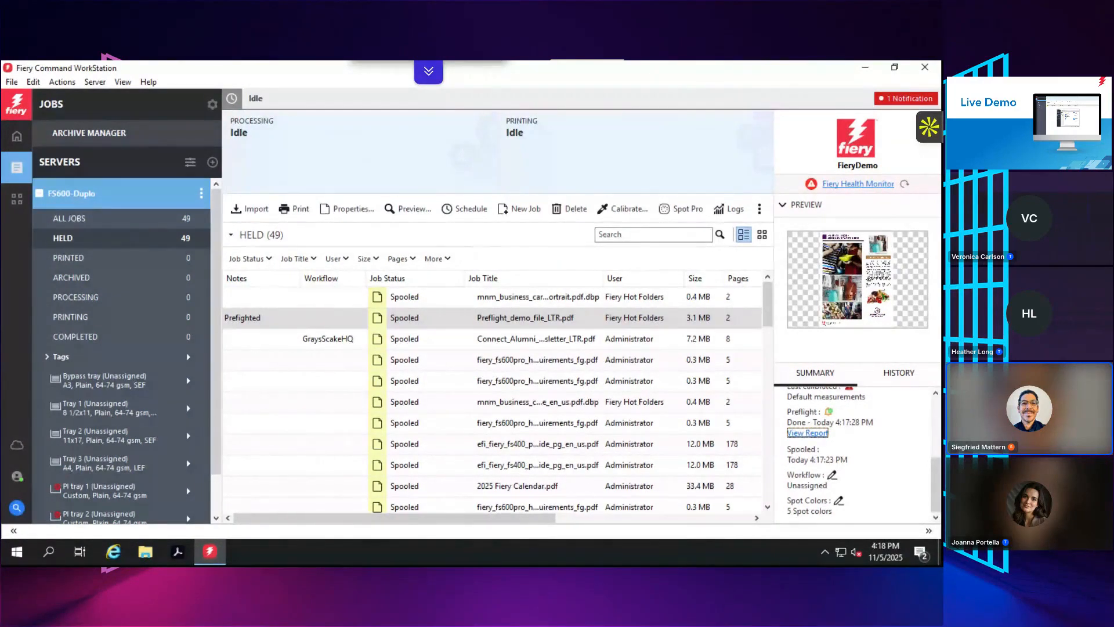
- Preview the imposed sheet of the held mnm_business_card_portrait job and close the preview
left_click(442, 301)
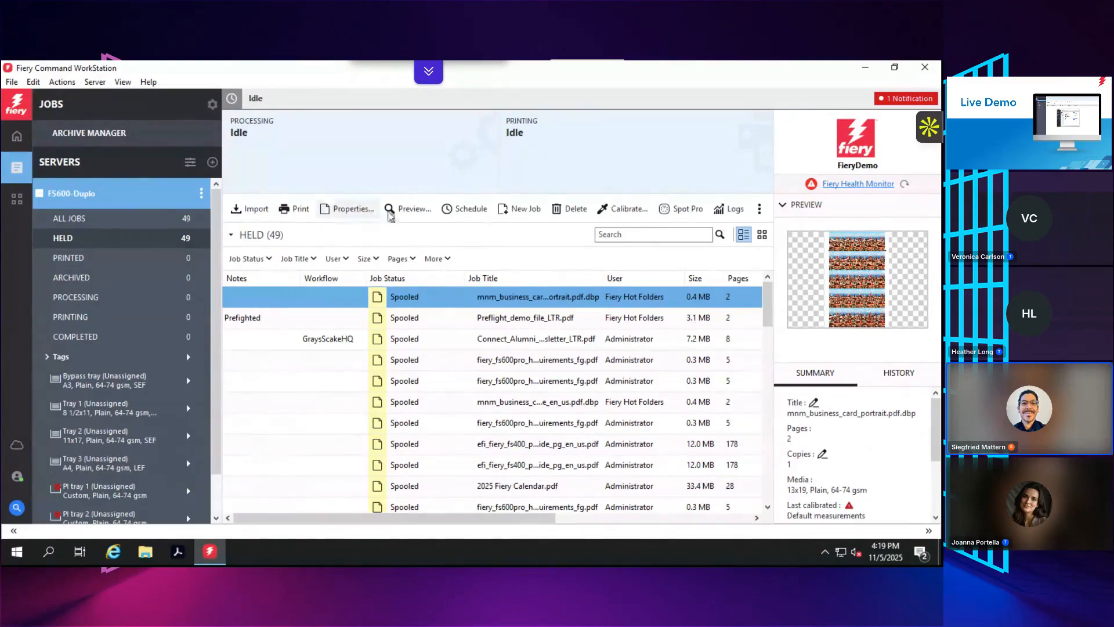
left_click(412, 210)
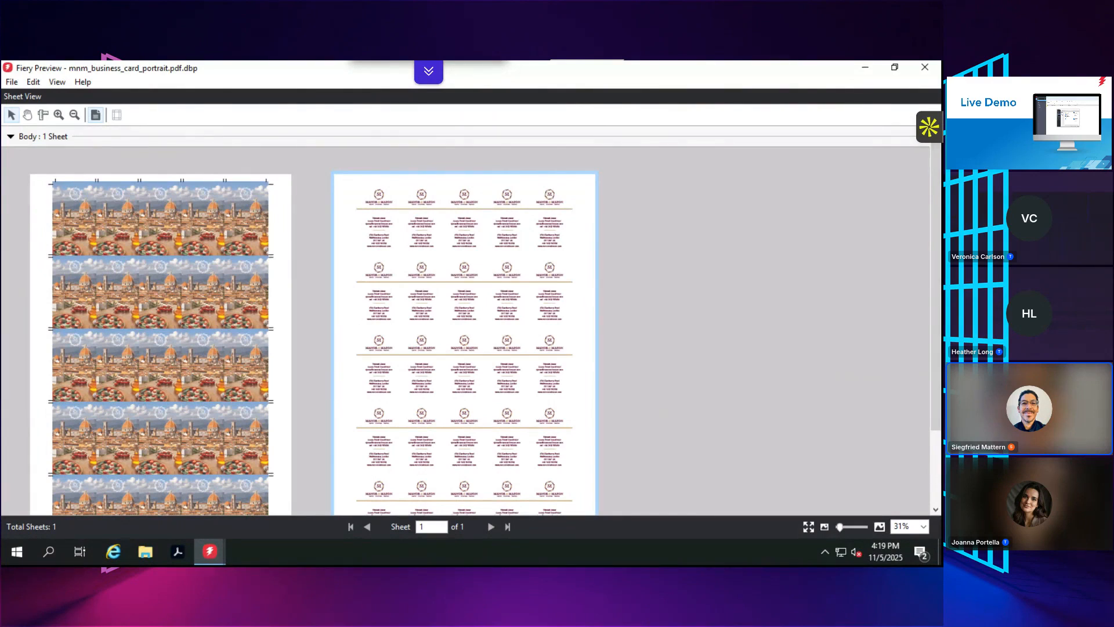
left_click(925, 72)
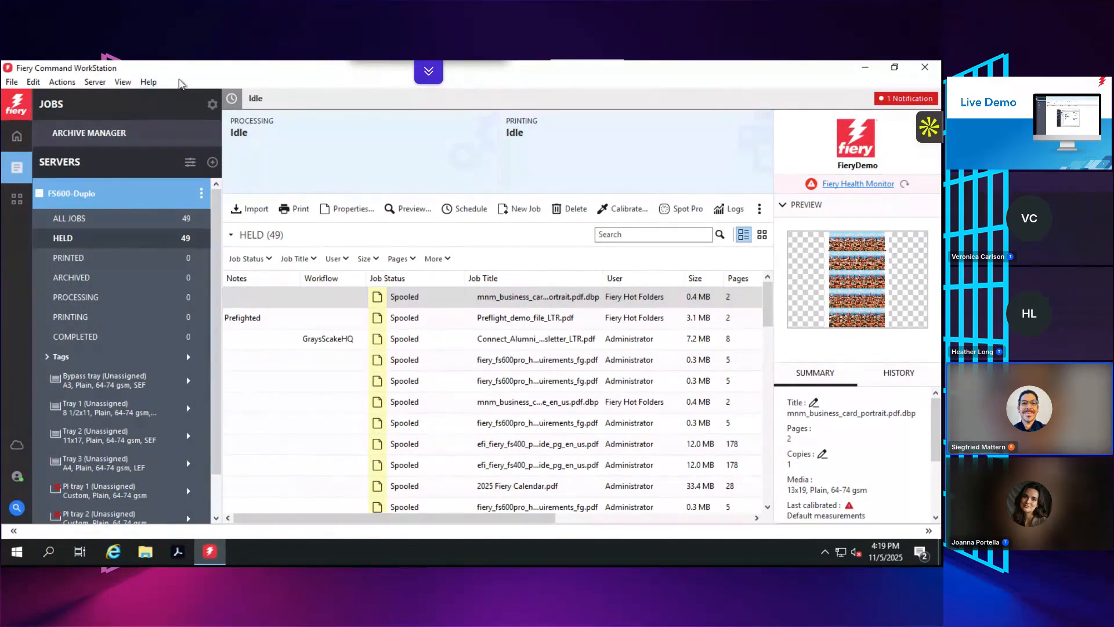
- Open Fiery's online How To resources, look through the FS600 Pro guide categories, and close the browser
left_click(143, 83)
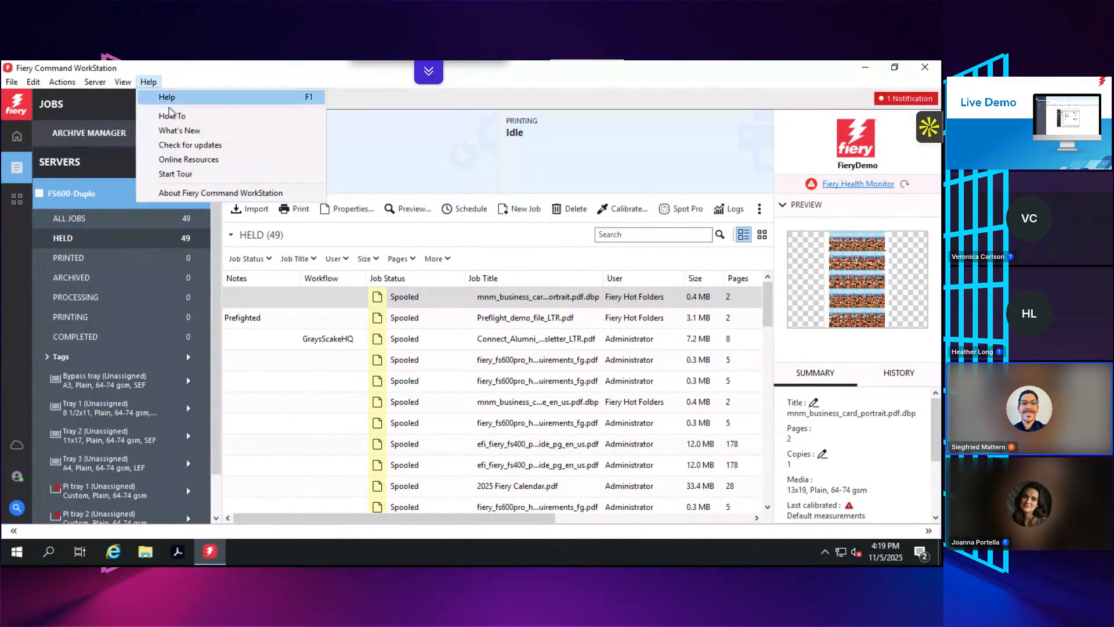
left_click(221, 119)
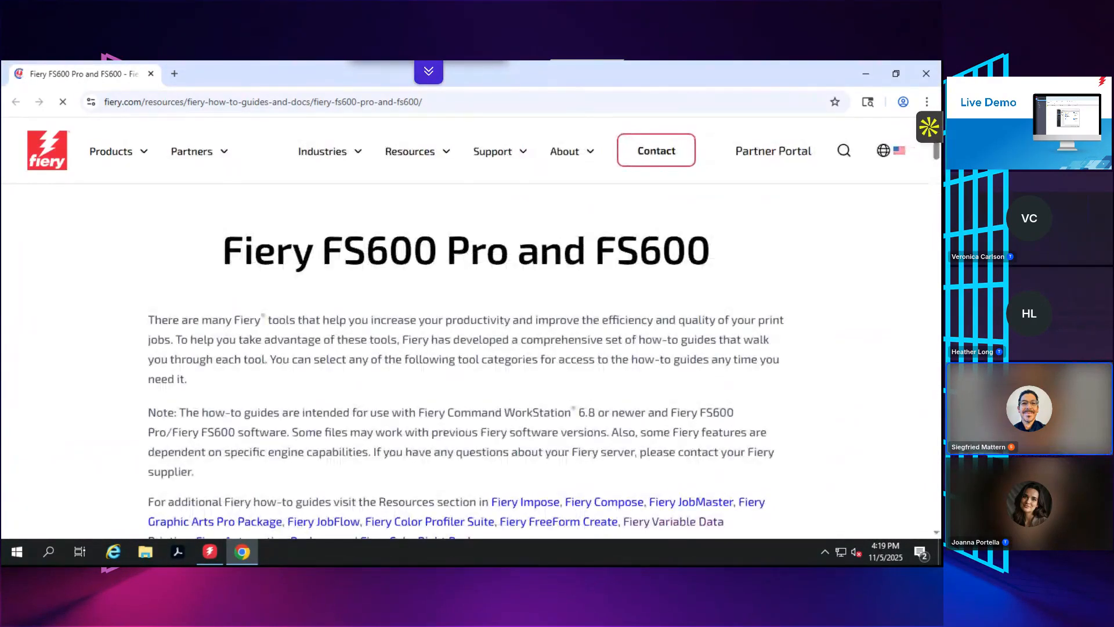
scroll(382, 356, "down", 3)
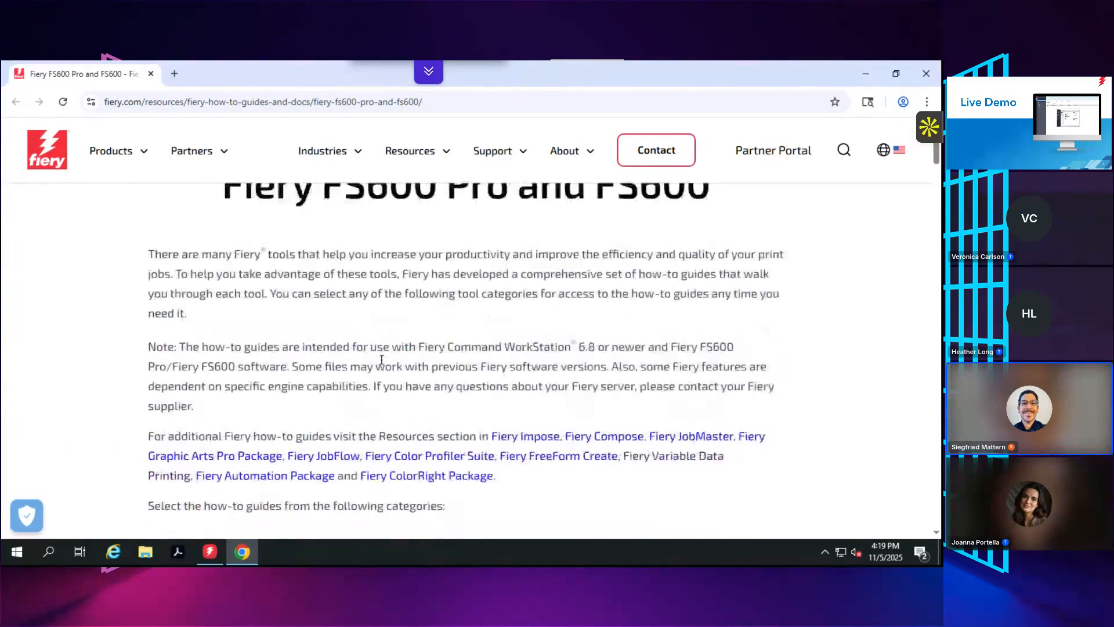
scroll(222, 404, "down", 1)
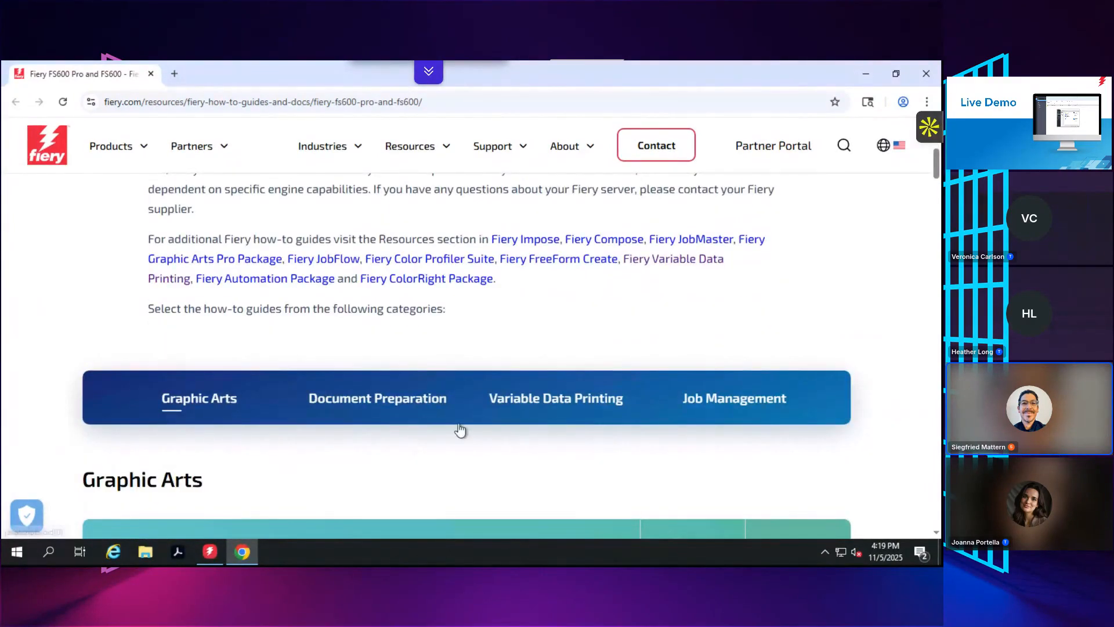
scroll(460, 430, "down", 1)
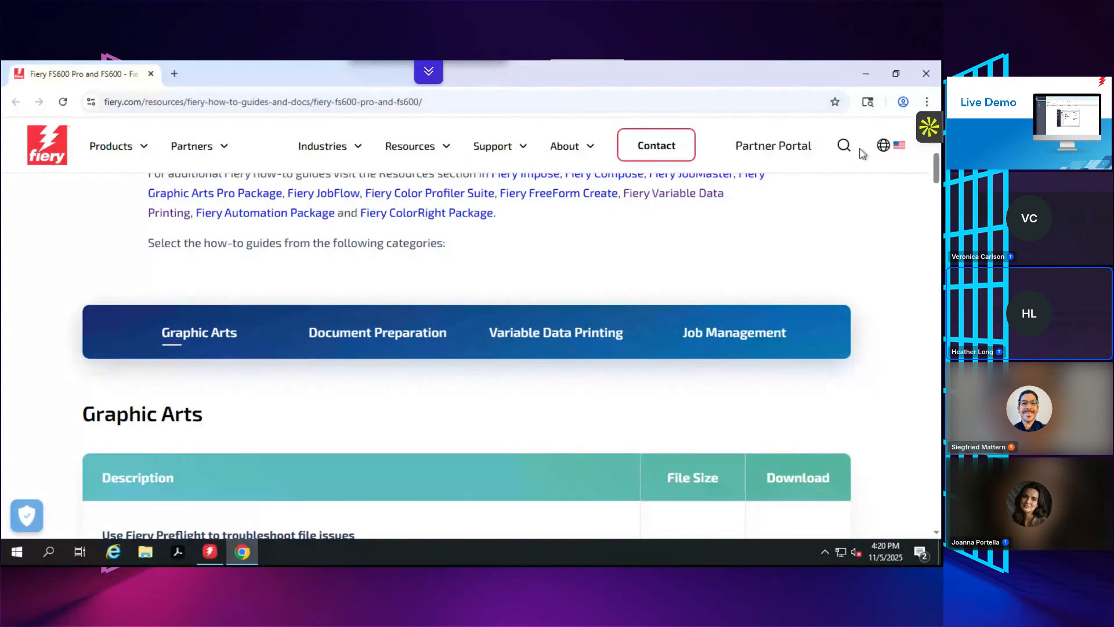
left_click(927, 74)
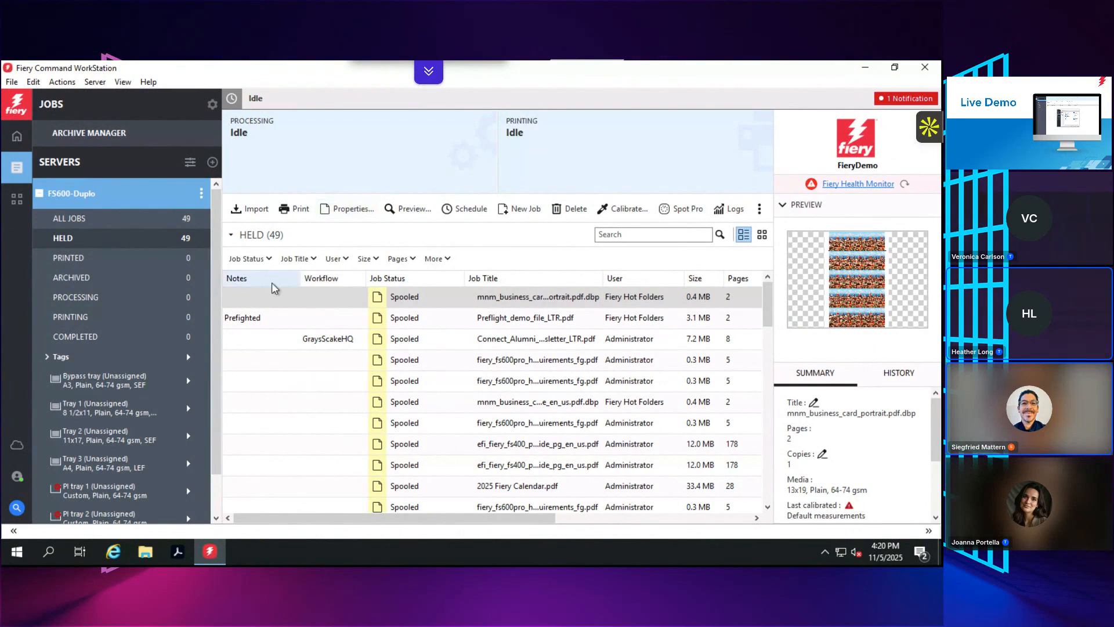
- Add the Preset column from the Other category to the held job list and select the Connect_Alumni newsletter job
right_click(409, 282)
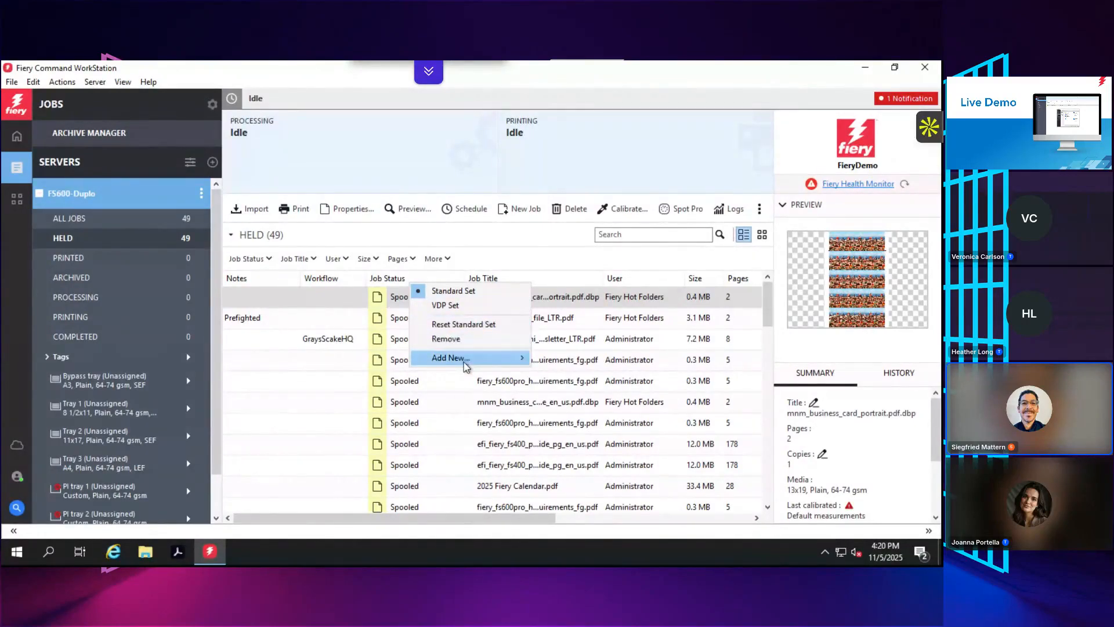
mouse_move(466, 366)
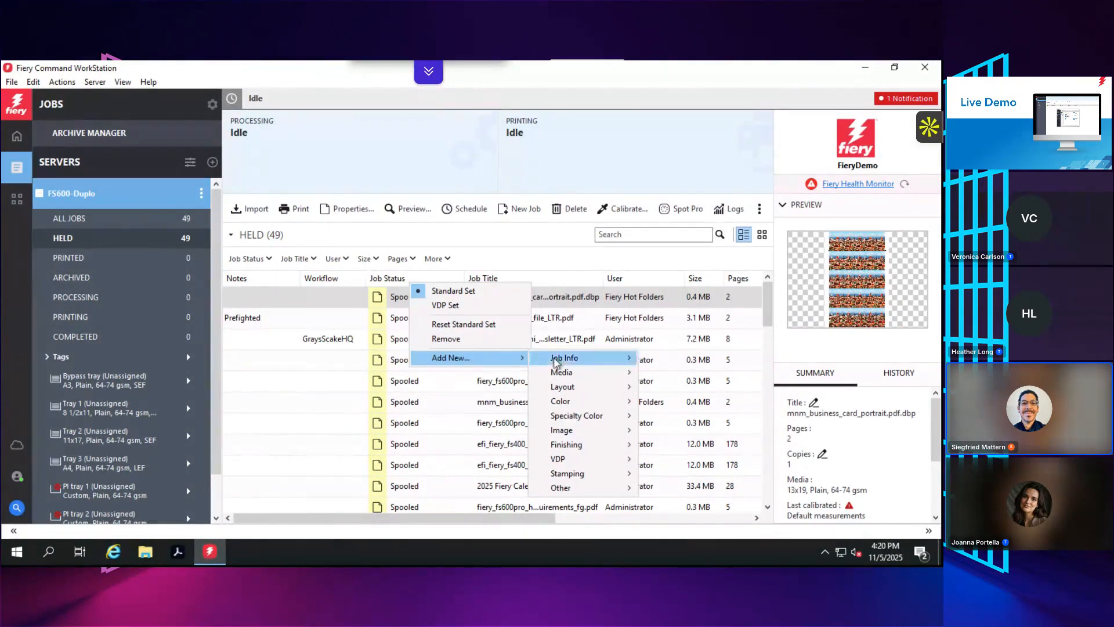
mouse_move(561, 361)
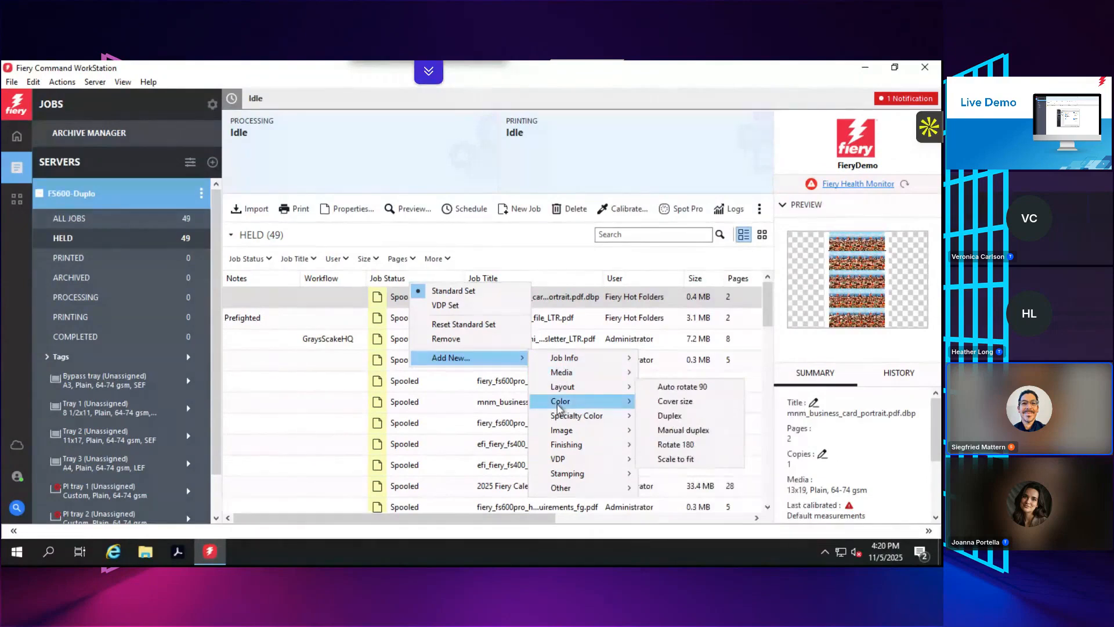
mouse_move(559, 415)
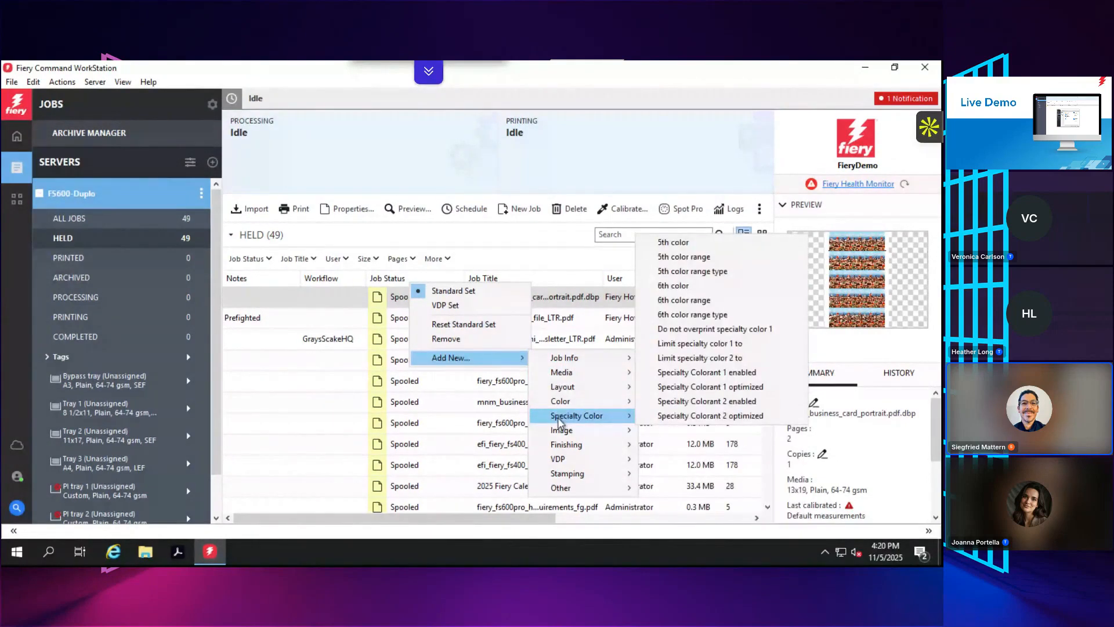
mouse_move(563, 445)
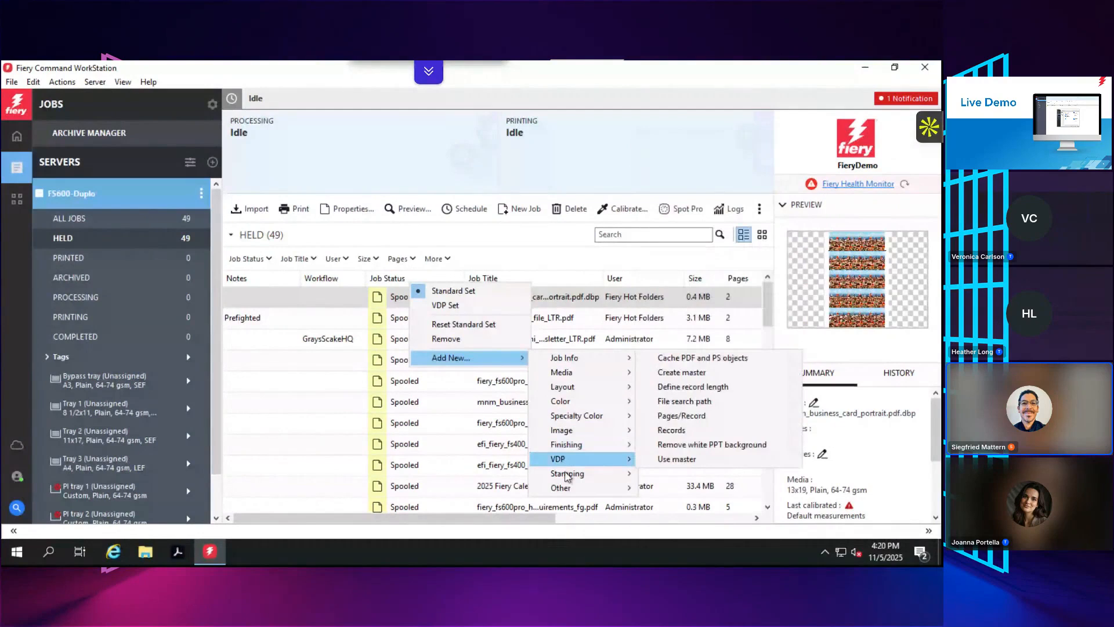
mouse_move(570, 494)
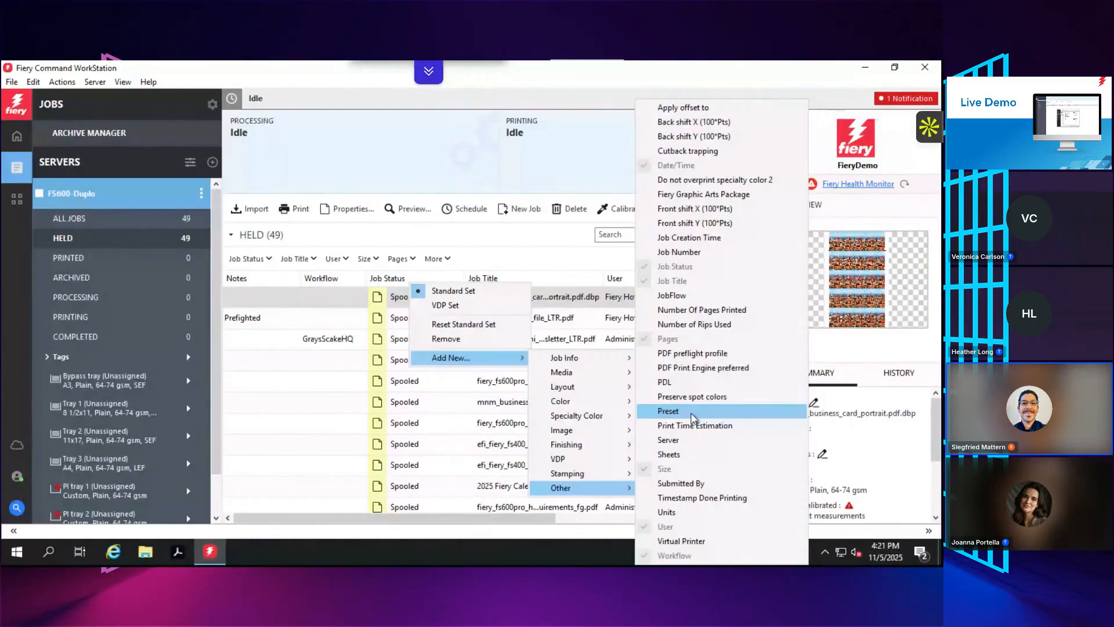
left_click(667, 411)
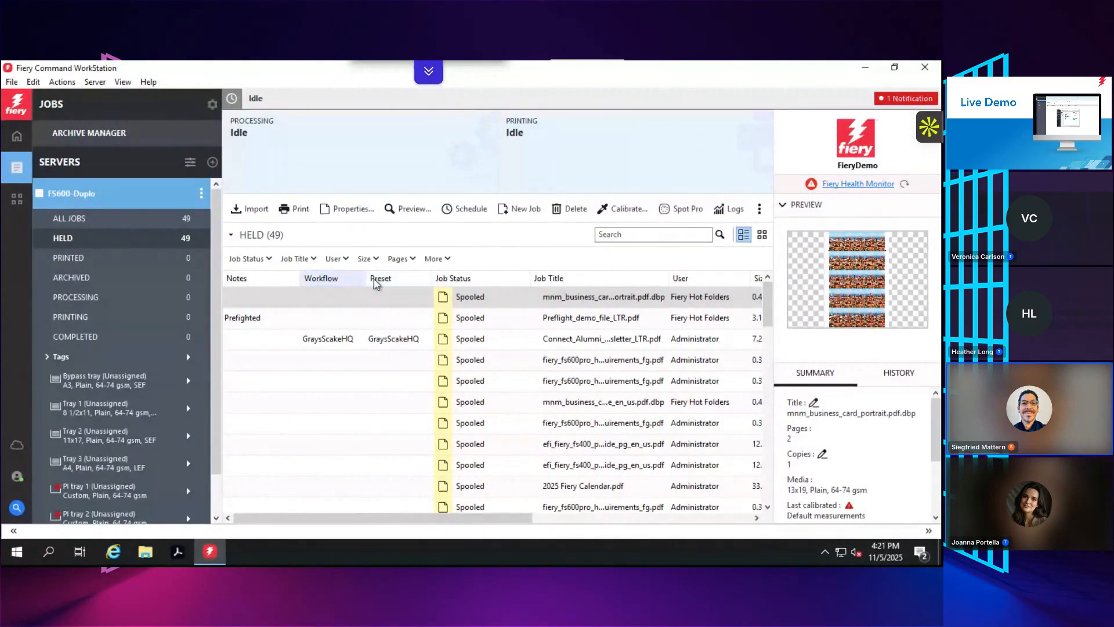
left_click(382, 343)
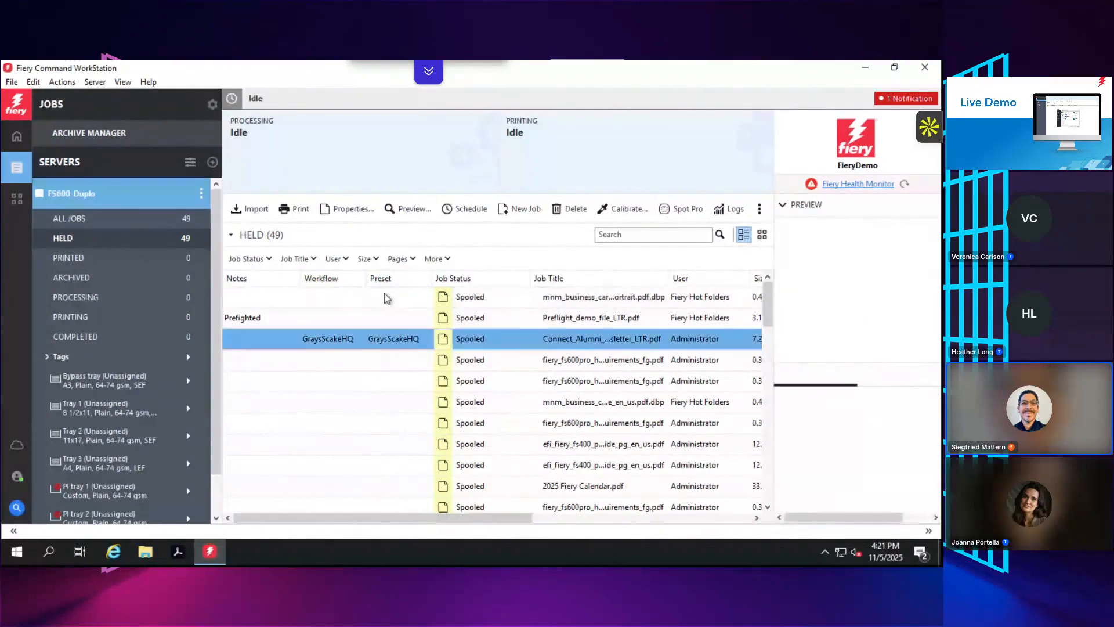